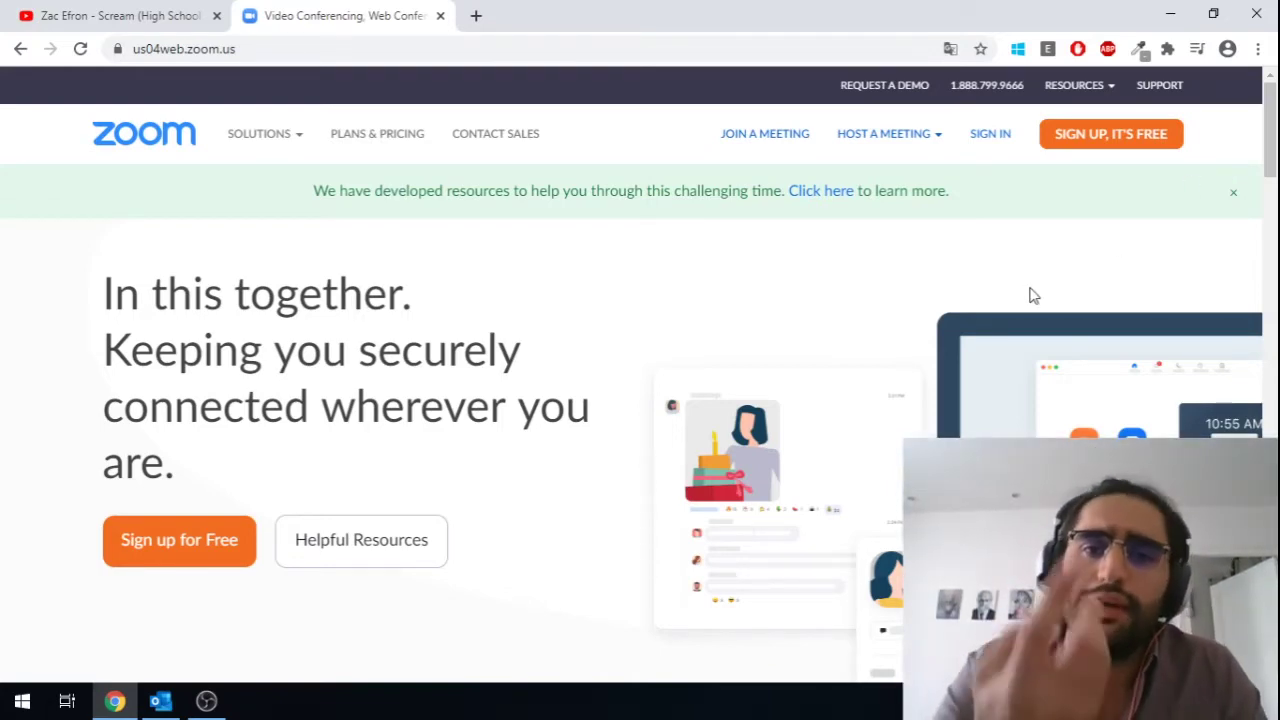
Step: View the free sign-up page, and sign in to the existing Zoom account with the filled-in e-mail address and password
{"action": "left_click", "coordinate": [1104, 145]}
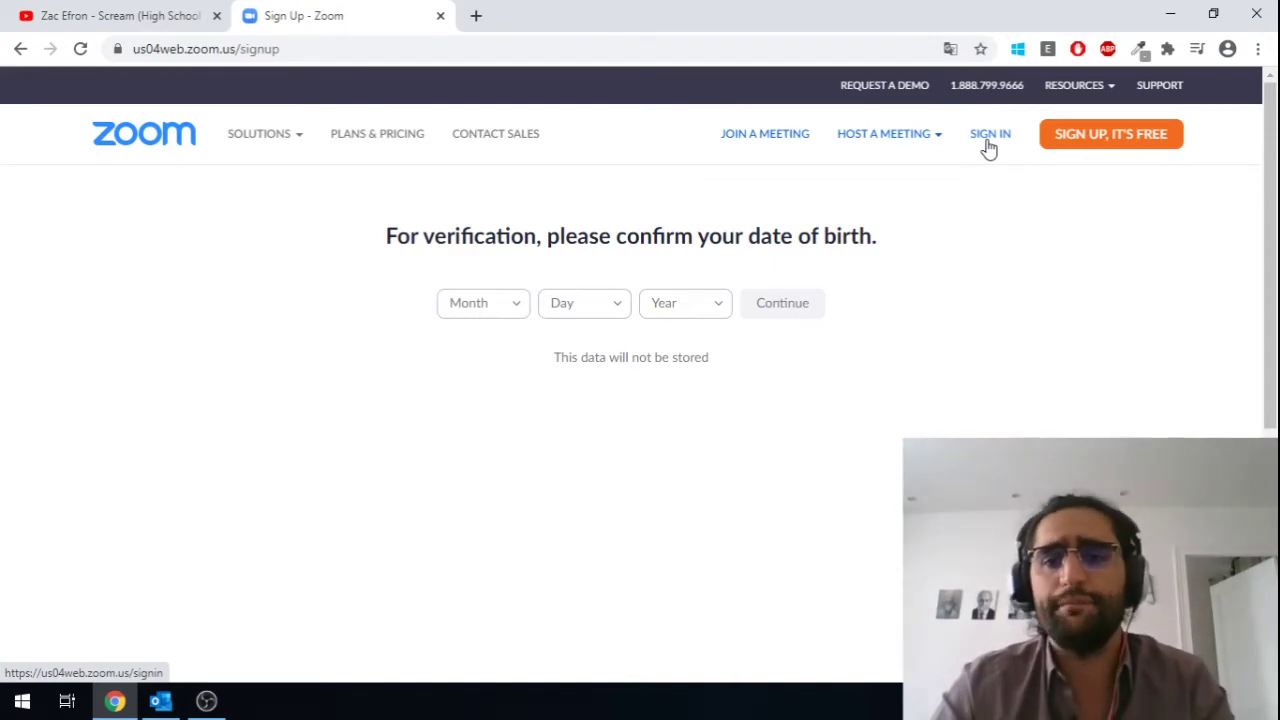
{"action": "left_click", "coordinate": [986, 142]}
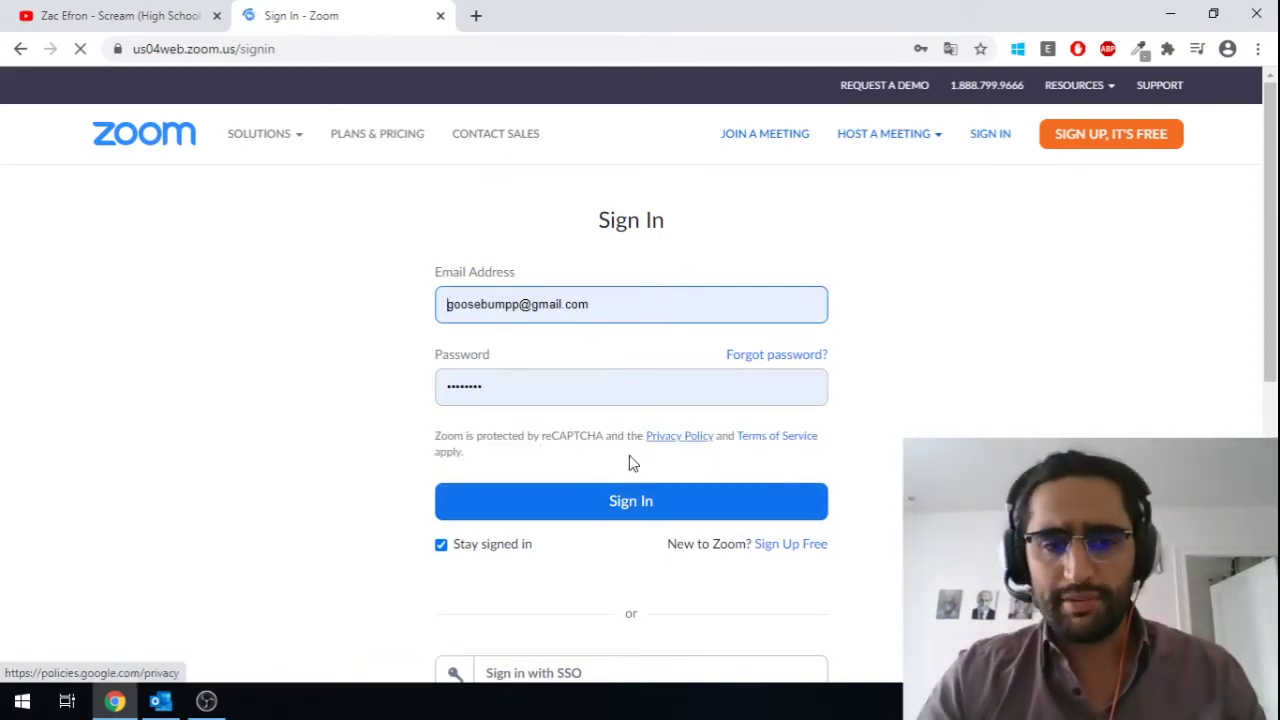
{"action": "left_click", "coordinate": [568, 514]}
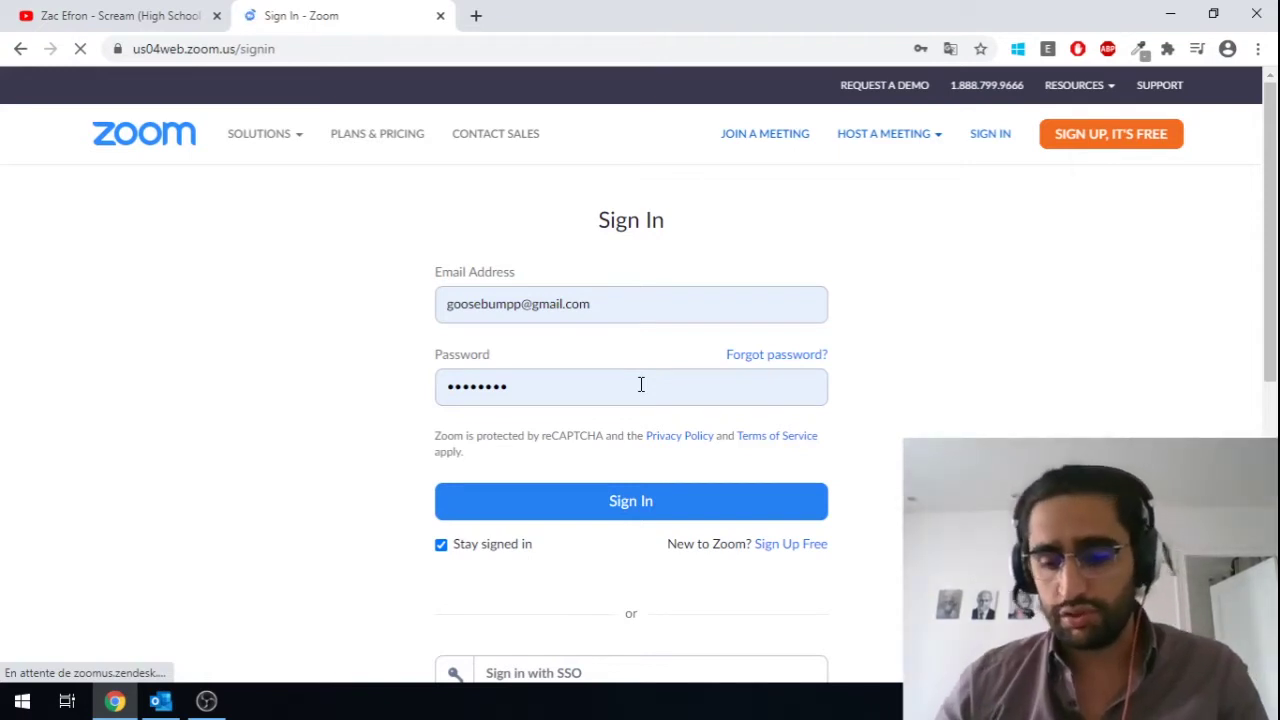
{"action": "key", "text": "Return"}
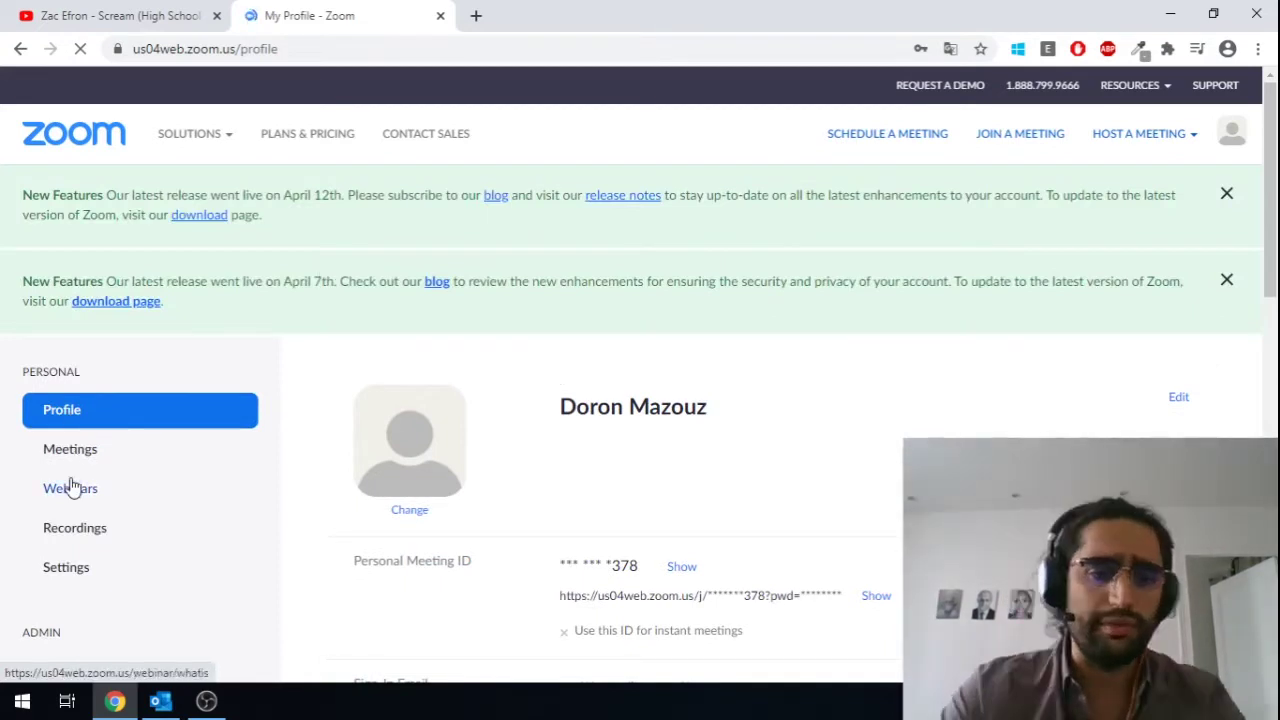
Step: Look over the account profile page and dismiss both New Features announcements
{"action": "scroll", "coordinate": [70, 488], "scroll_direction": "down", "scroll_amount": 1}
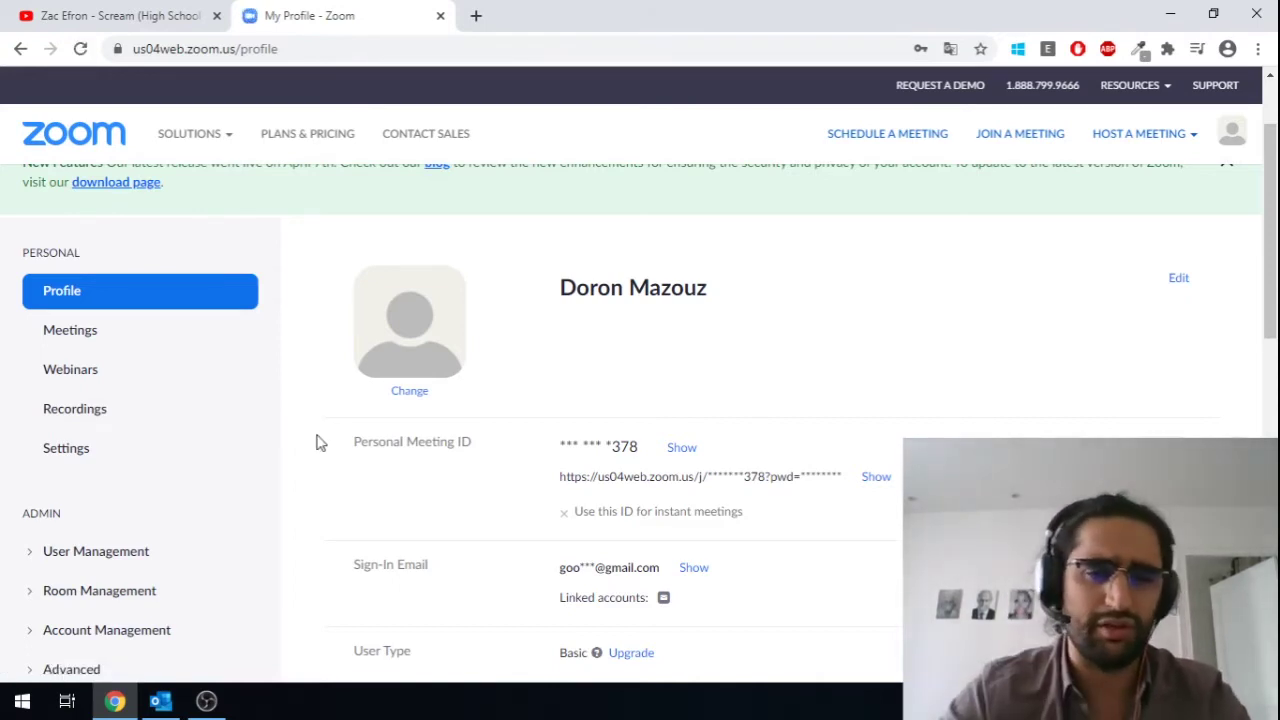
{"action": "scroll", "coordinate": [320, 443], "scroll_direction": "down", "scroll_amount": 2}
{"action": "scroll", "coordinate": [320, 443], "scroll_direction": "down", "scroll_amount": 1}
{"action": "scroll", "coordinate": [320, 443], "scroll_direction": "up", "scroll_amount": 3}
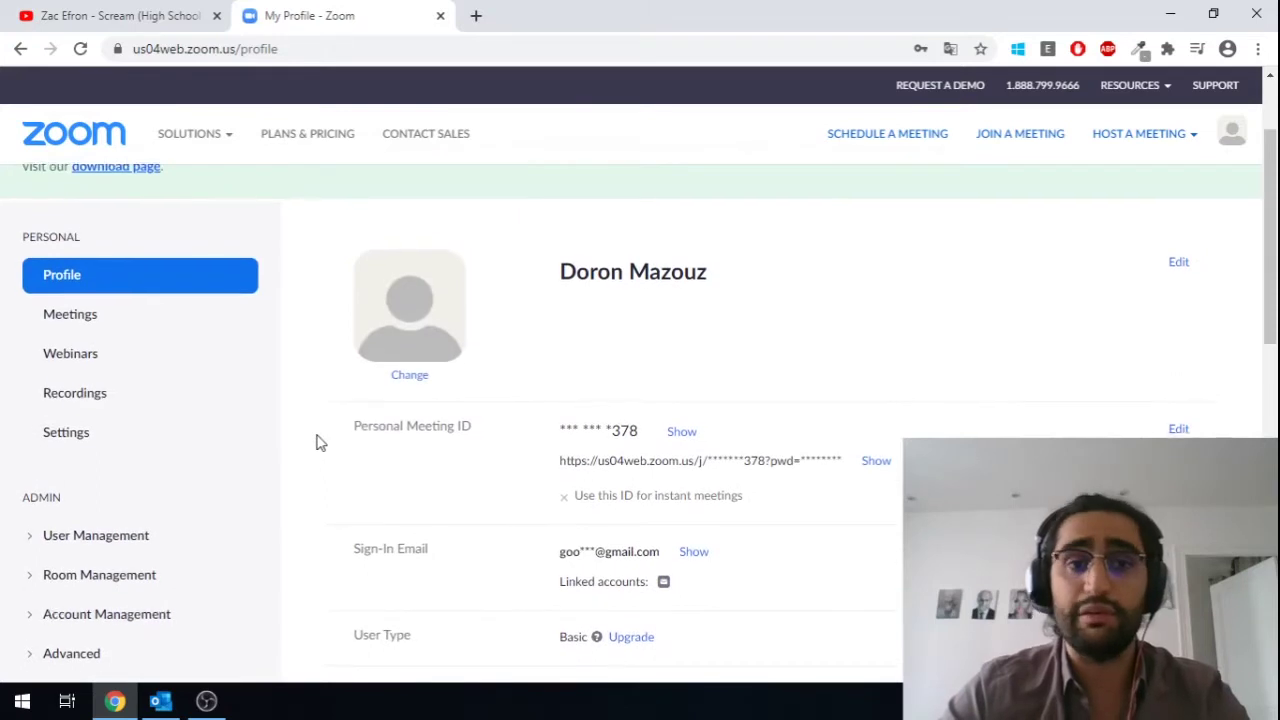
{"action": "scroll", "coordinate": [845, 358], "scroll_direction": "up", "scroll_amount": 1}
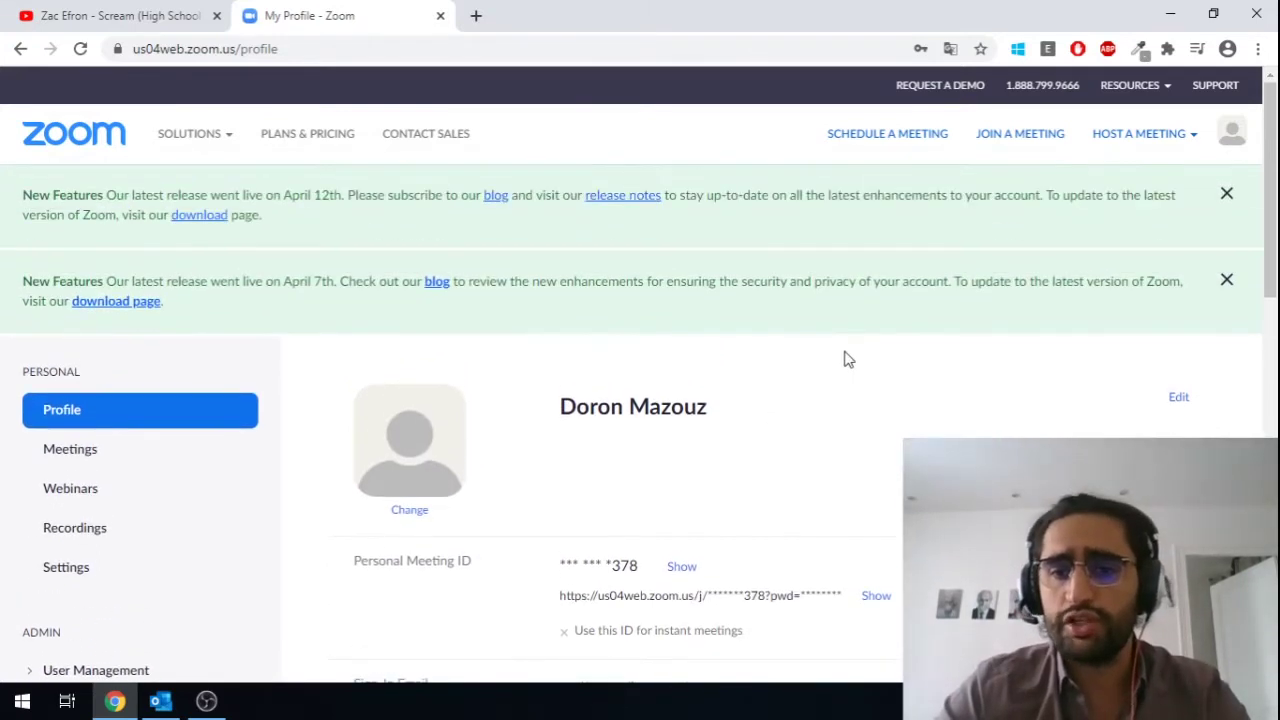
{"action": "left_click", "coordinate": [1227, 194]}
{"action": "left_click", "coordinate": [1227, 194]}
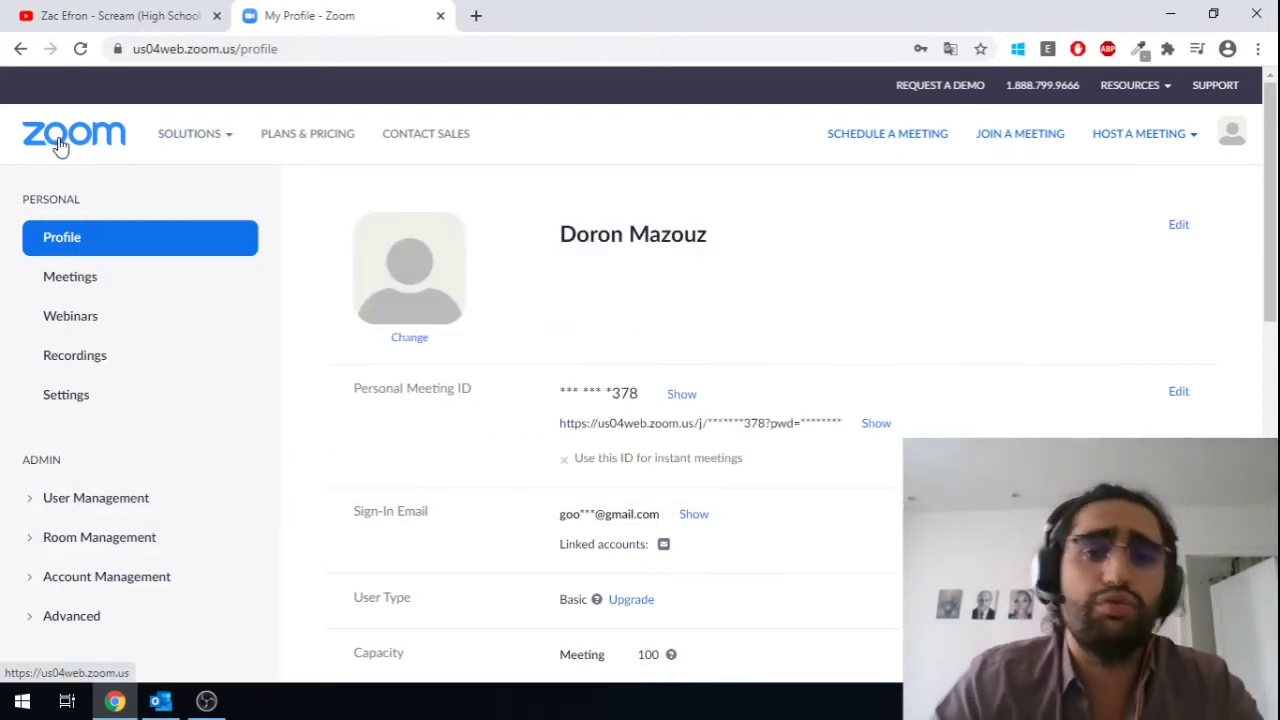
Step: Return to the Zoom home page and open the Download Zoom Client page from the site's resources
{"action": "left_click", "coordinate": [60, 145]}
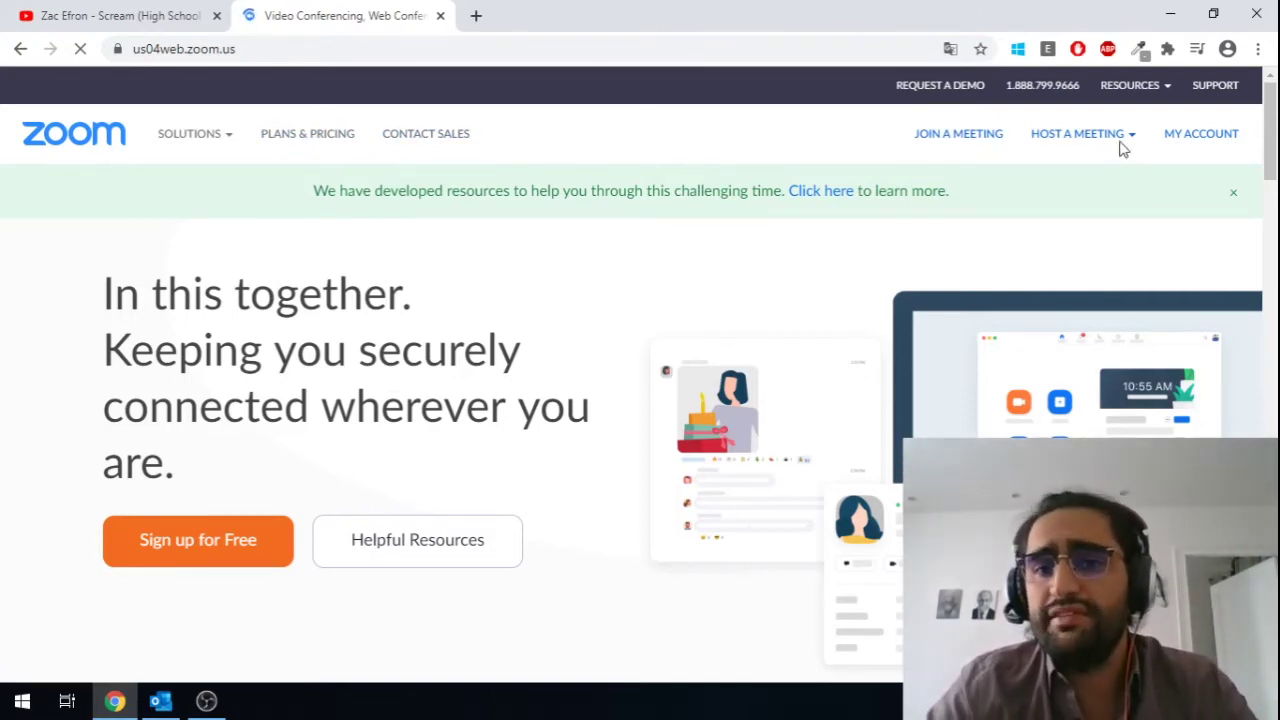
{"action": "mouse_move", "coordinate": [1138, 135]}
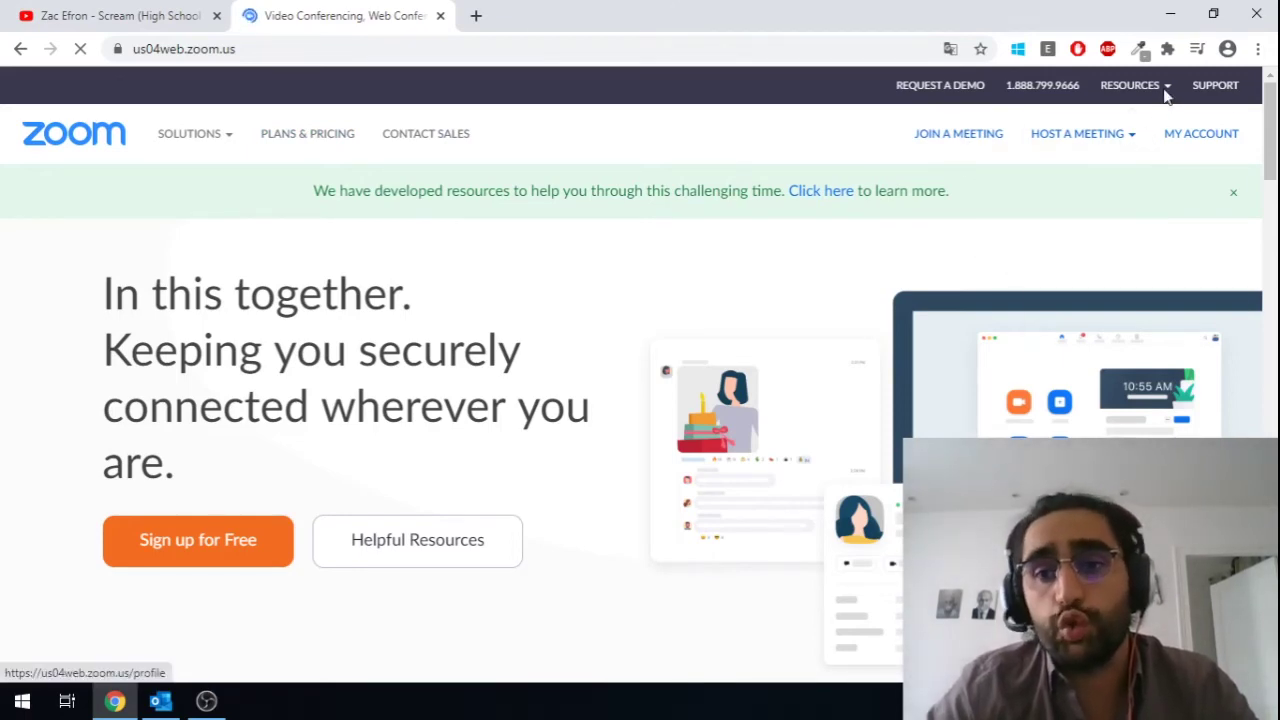
{"action": "mouse_move", "coordinate": [1167, 91]}
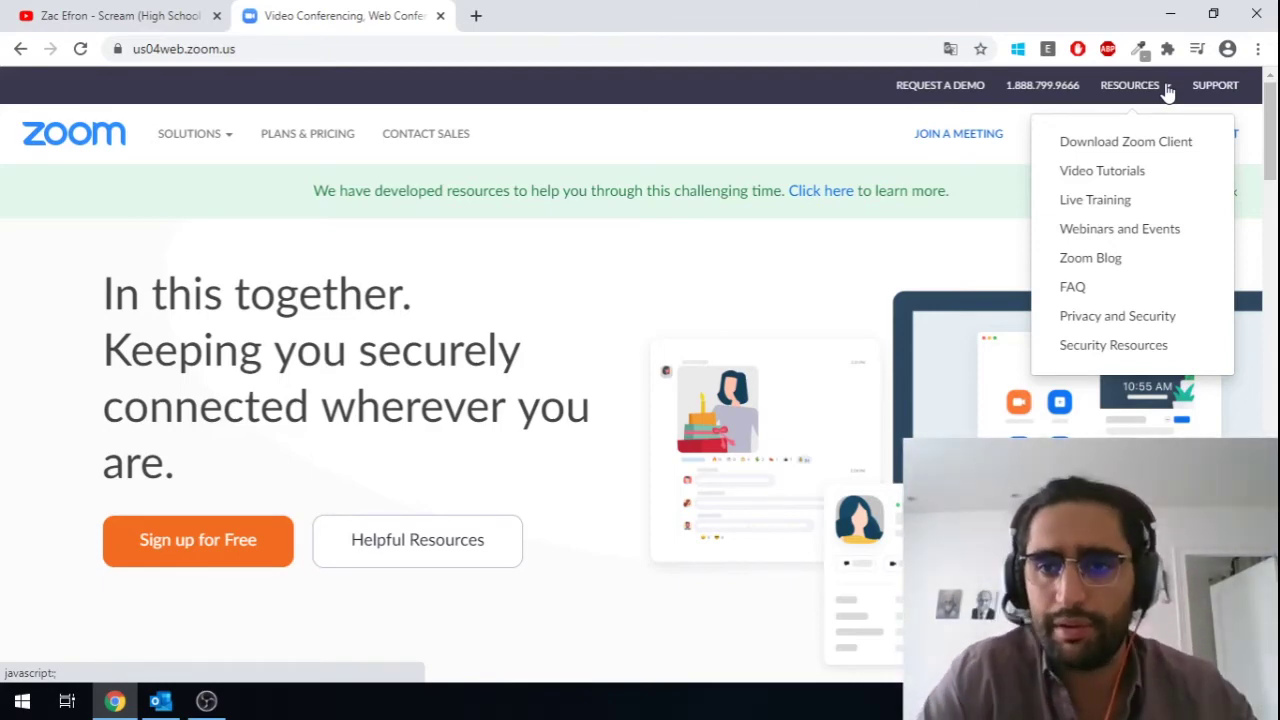
{"action": "left_click", "coordinate": [1138, 148]}
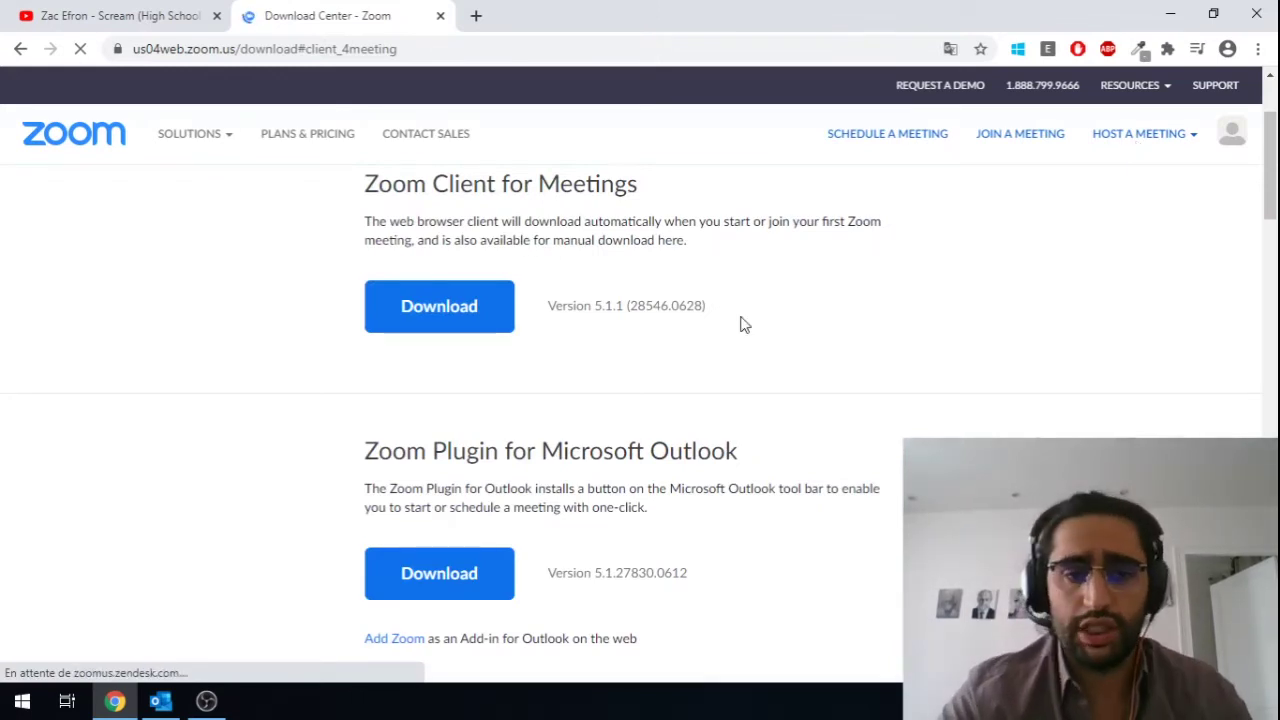
Step: Examine the Download Center entries for the meetings client, the Microsoft Outlook and IBM Notes plugins, and the browser extensions
{"action": "scroll", "coordinate": [597, 455], "scroll_direction": "down", "scroll_amount": 1}
{"action": "scroll", "coordinate": [597, 455], "scroll_direction": "down", "scroll_amount": 1}
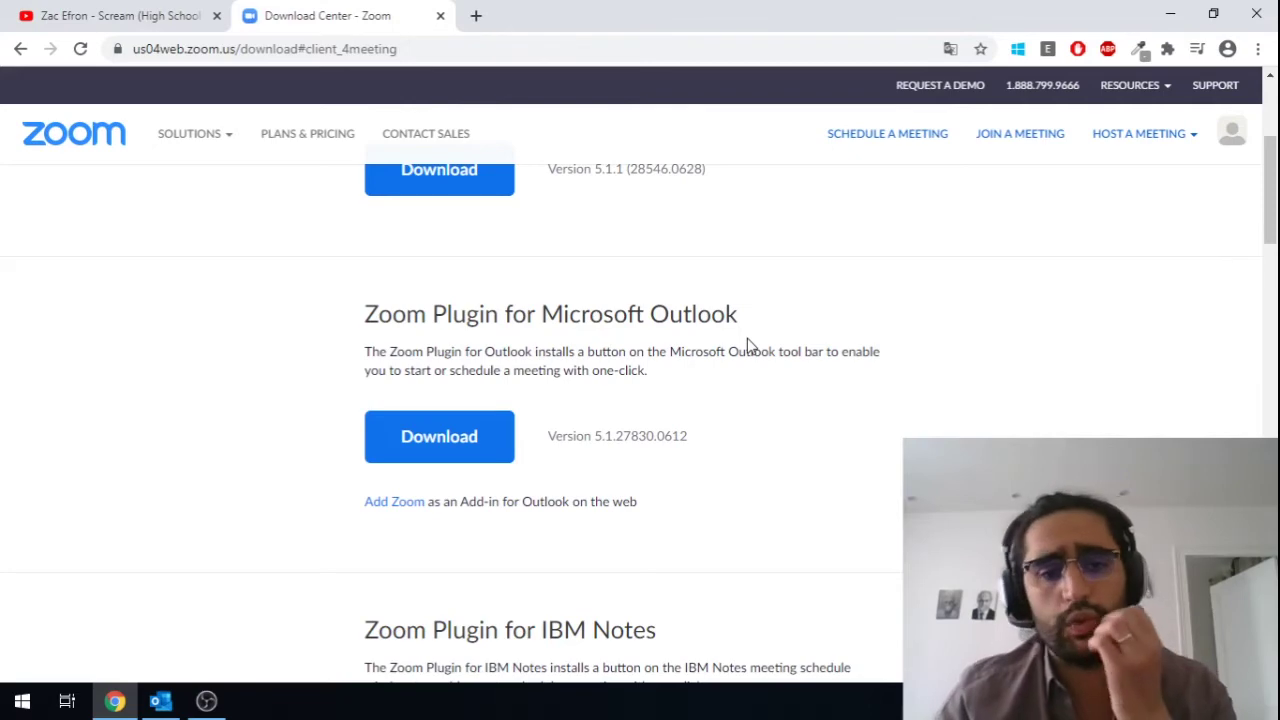
{"action": "scroll", "coordinate": [748, 342], "scroll_direction": "down", "scroll_amount": 3}
{"action": "scroll", "coordinate": [749, 344], "scroll_direction": "up", "scroll_amount": 4}
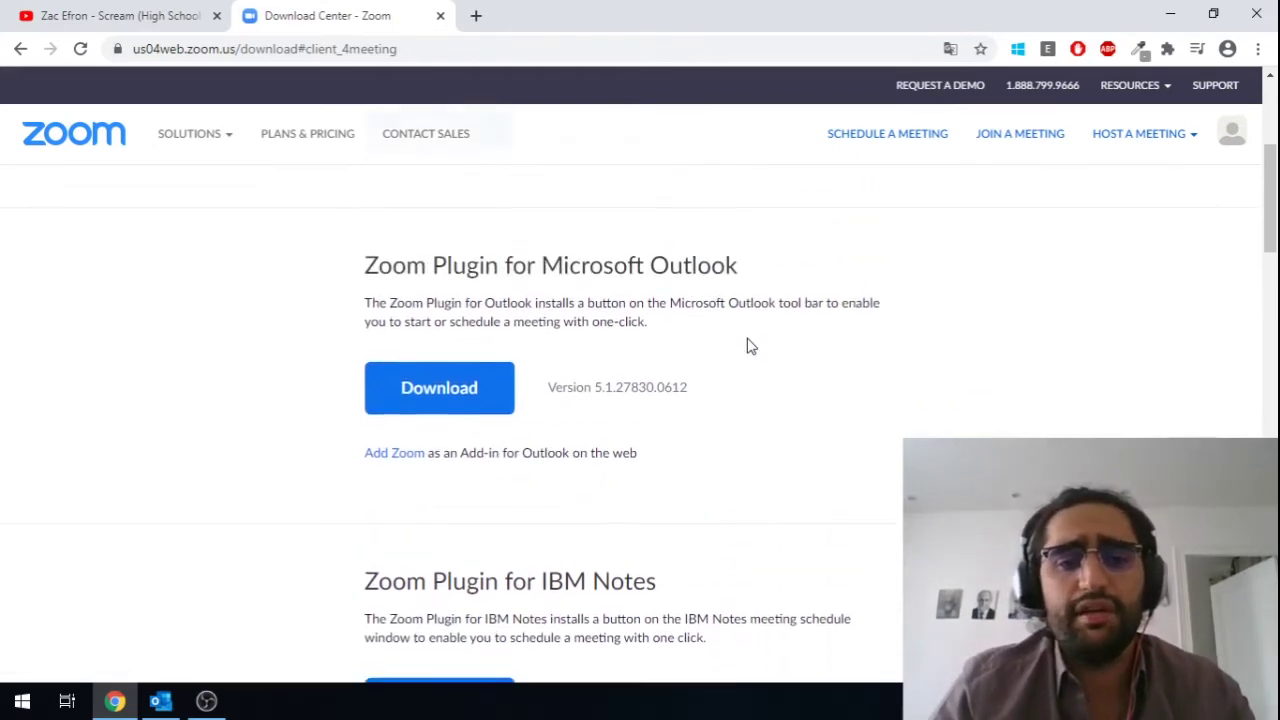
{"action": "scroll", "coordinate": [565, 292], "scroll_direction": "up", "scroll_amount": 2}
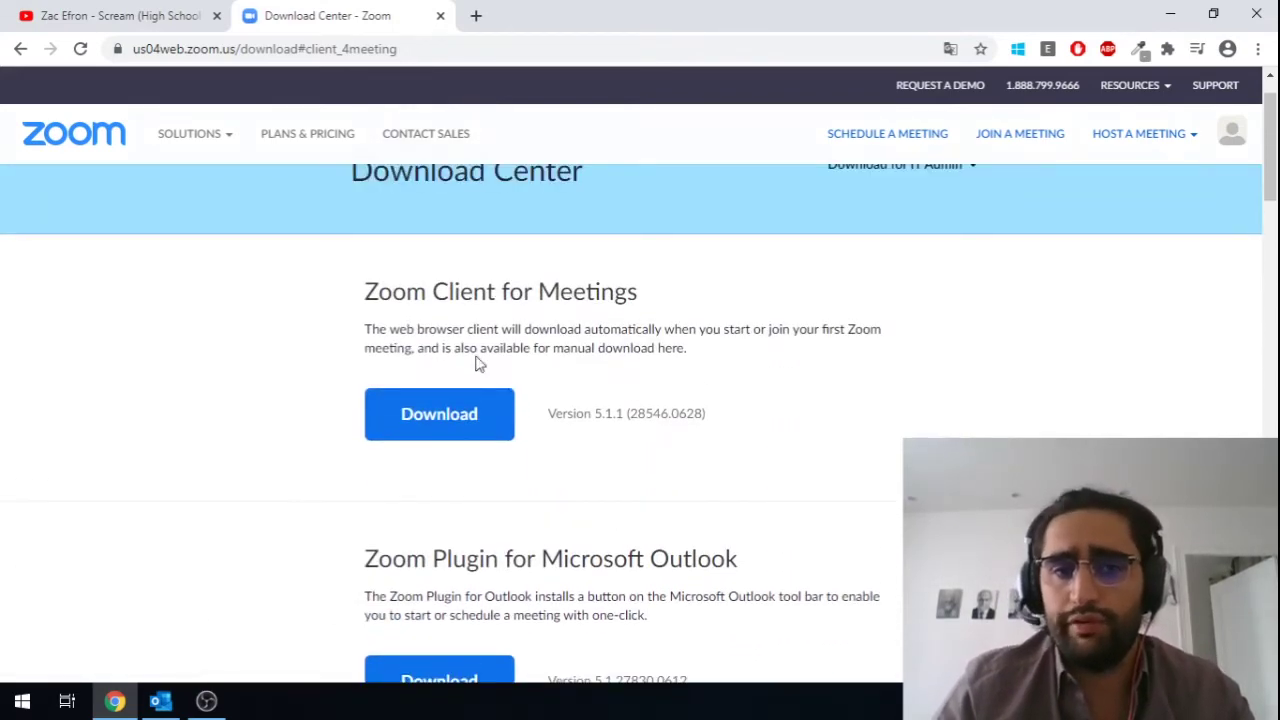
{"action": "scroll", "coordinate": [638, 369], "scroll_direction": "down", "scroll_amount": 6}
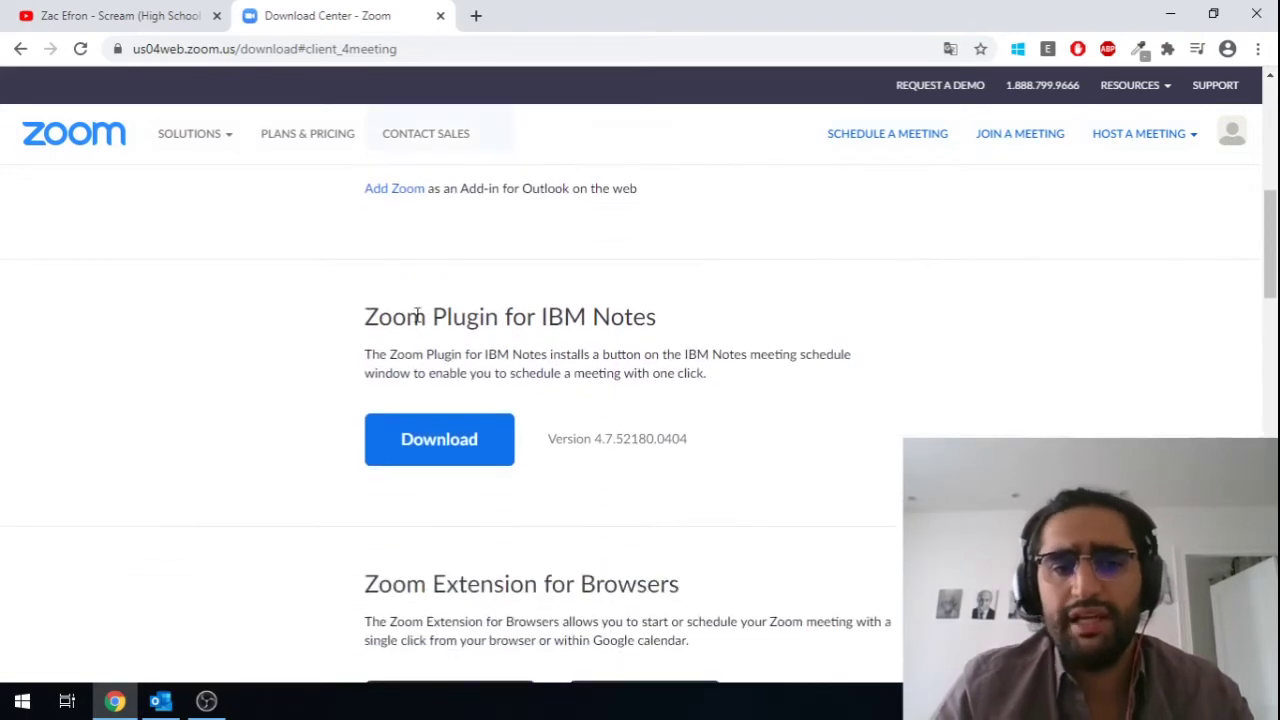
{"action": "scroll", "coordinate": [657, 322], "scroll_direction": "down", "scroll_amount": 1}
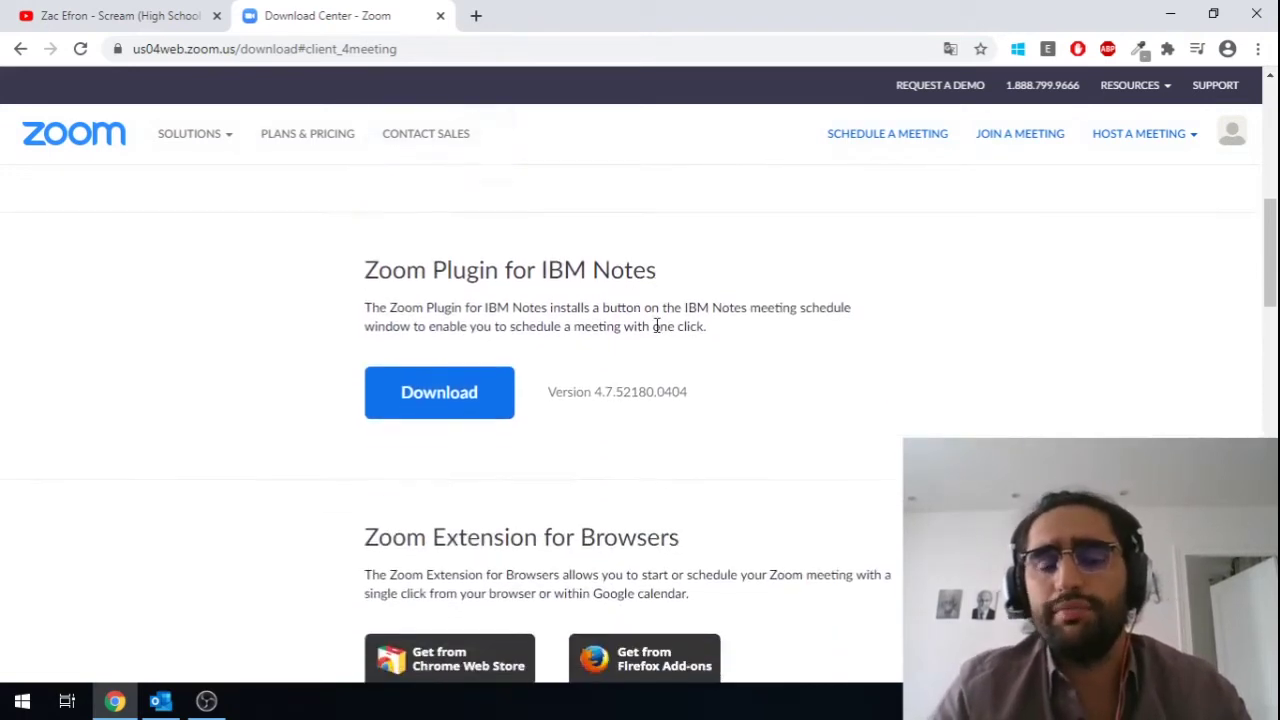
{"action": "scroll", "coordinate": [657, 333], "scroll_direction": "down", "scroll_amount": 1}
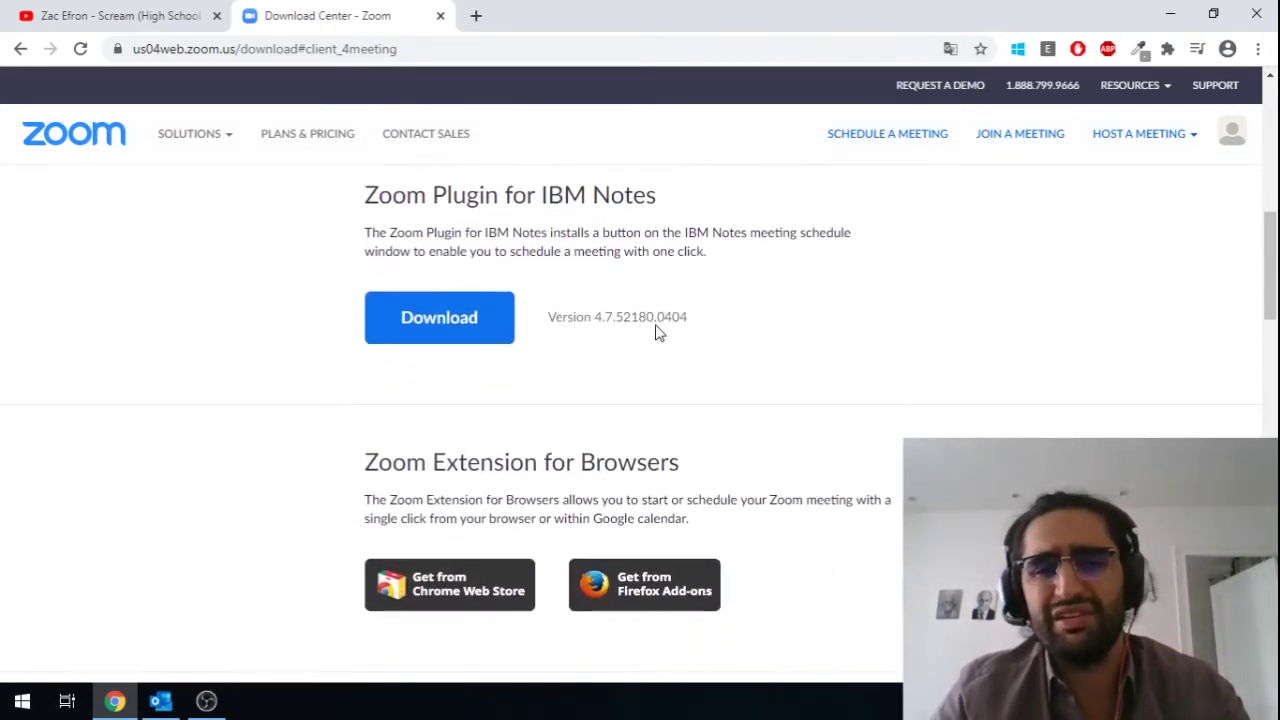
{"action": "scroll", "coordinate": [657, 333], "scroll_direction": "up", "scroll_amount": 1}
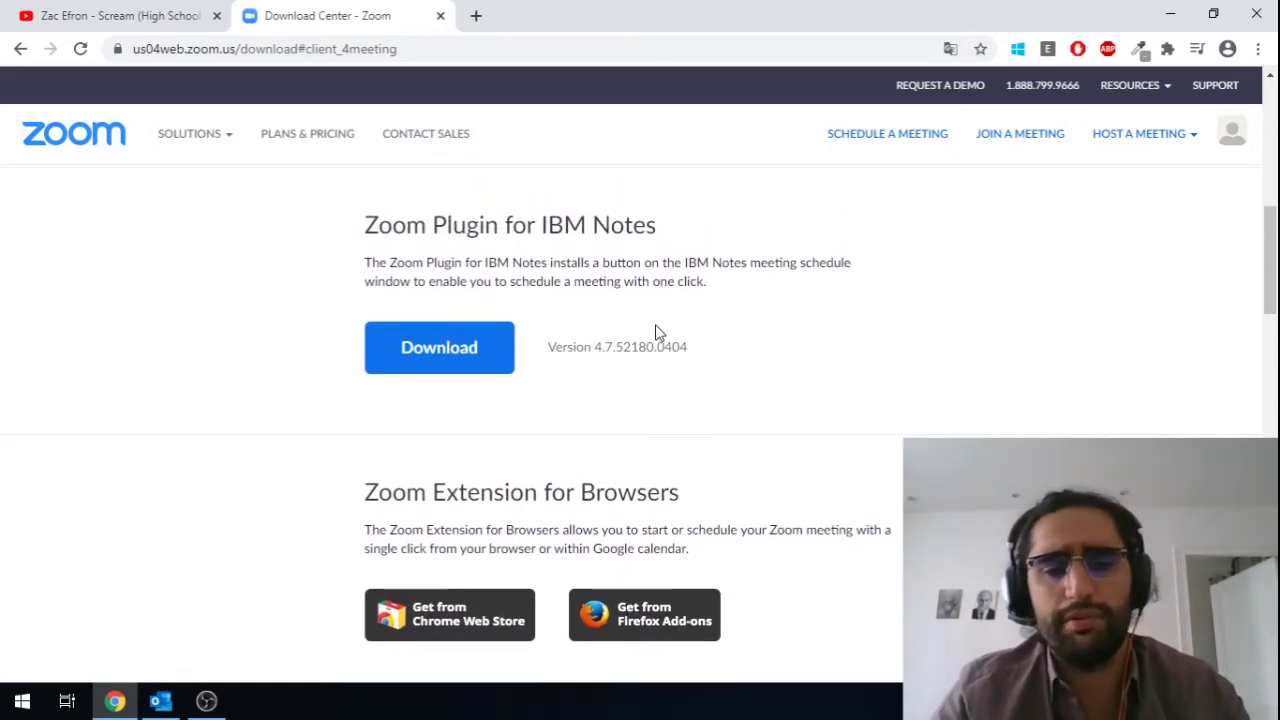
{"action": "scroll", "coordinate": [656, 326], "scroll_direction": "down", "scroll_amount": 1}
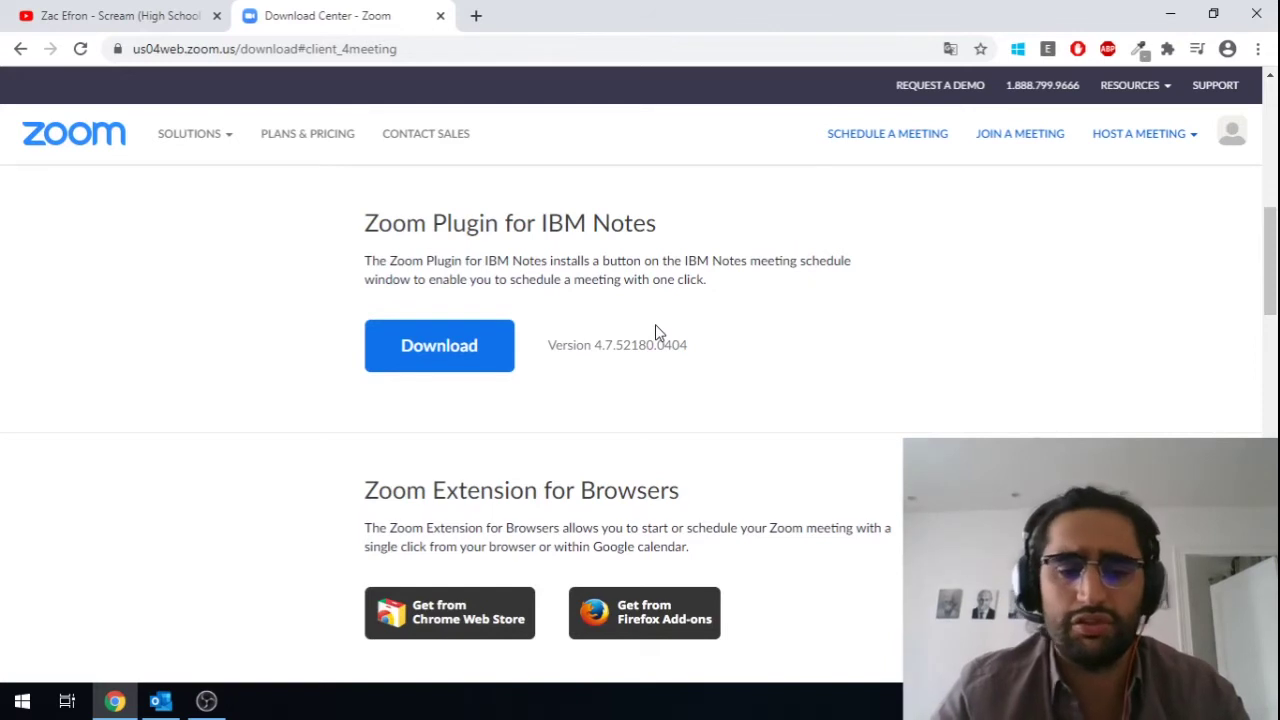
{"action": "scroll", "coordinate": [657, 333], "scroll_direction": "down", "scroll_amount": 1}
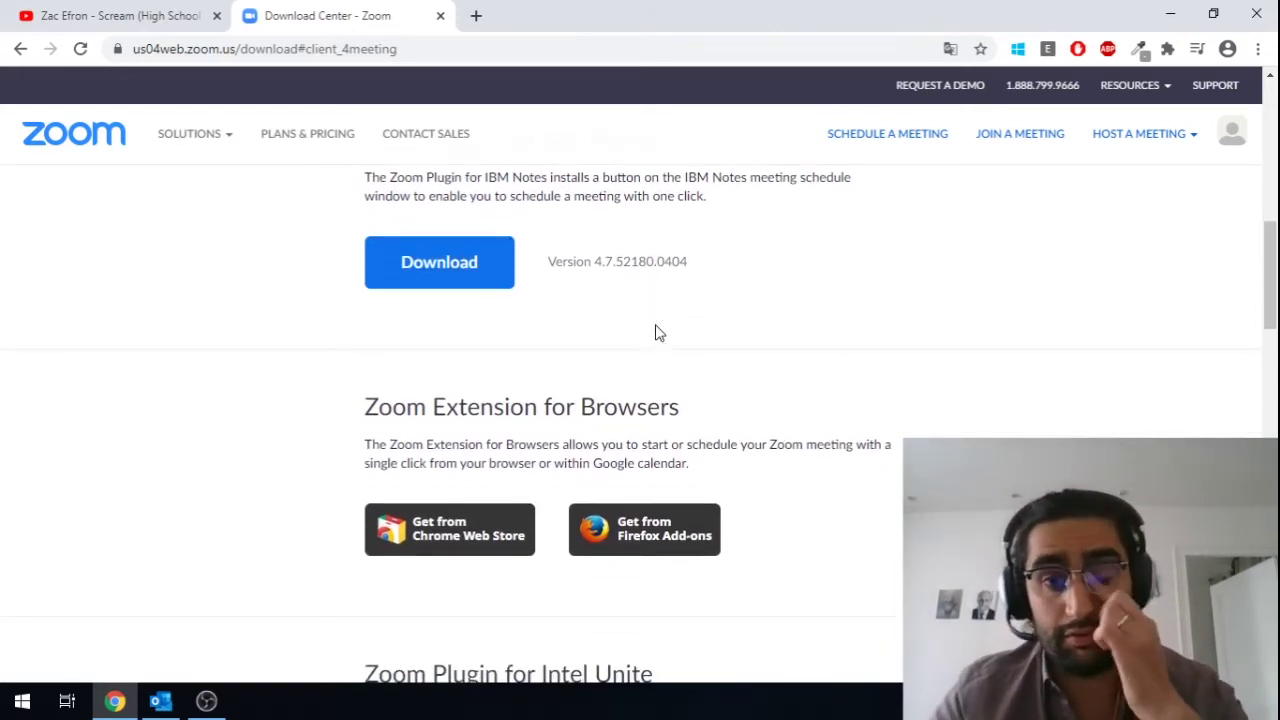
{"action": "scroll", "coordinate": [657, 333], "scroll_direction": "down", "scroll_amount": 1}
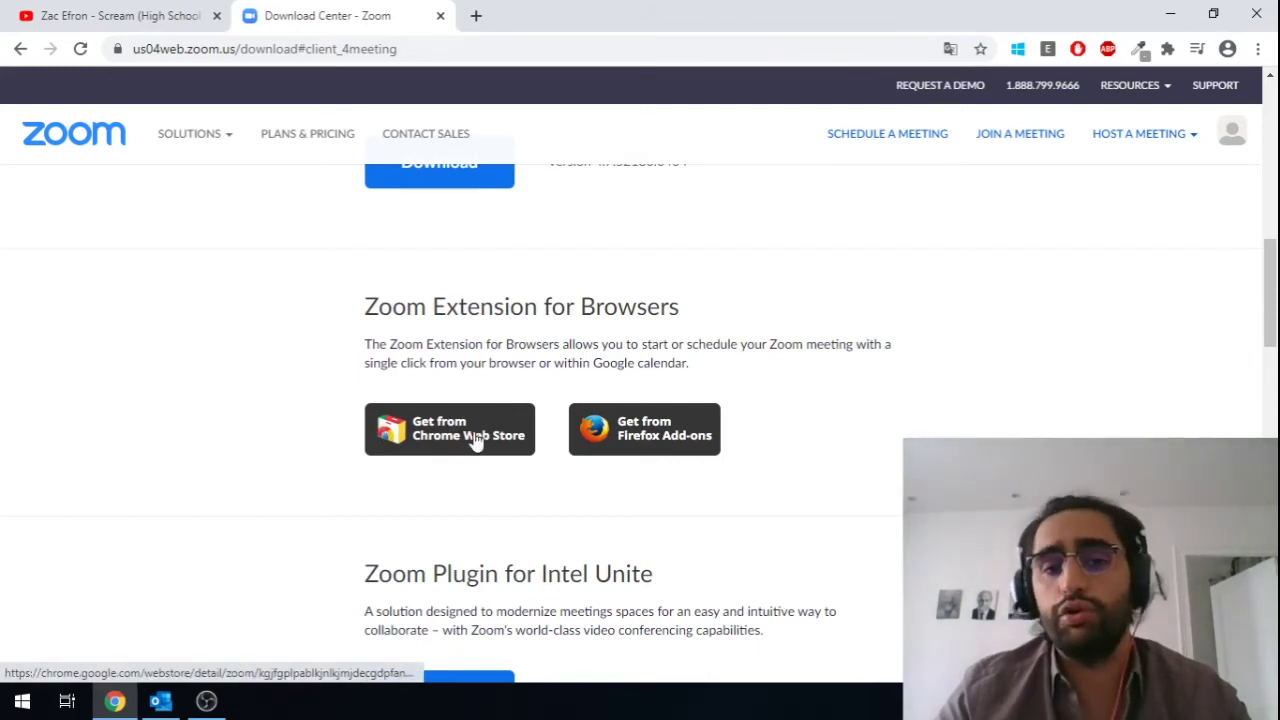
Step: Examine the download entries for Intel Unite, mobile apps, iPhone/iPad sharing, Zoom Rooms and the Zoom Rooms controllers
{"action": "scroll", "coordinate": [609, 437], "scroll_direction": "down", "scroll_amount": 2}
{"action": "scroll", "coordinate": [674, 266], "scroll_direction": "down", "scroll_amount": 3}
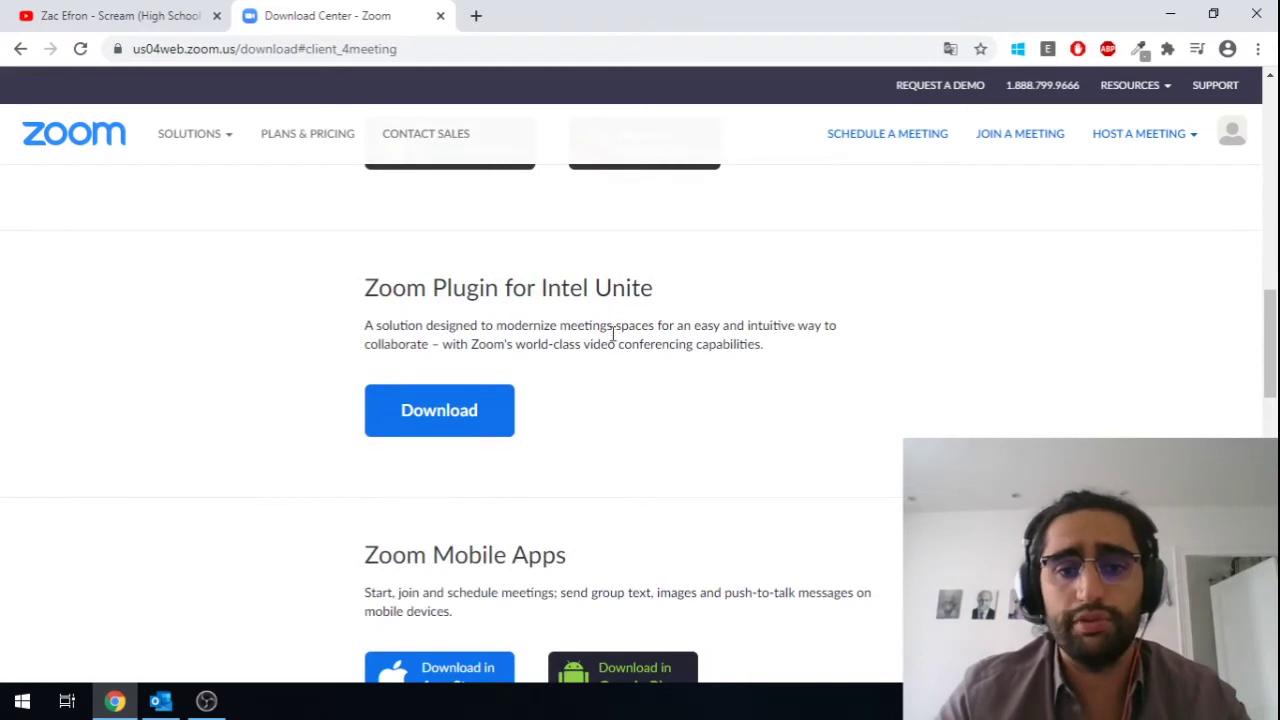
{"action": "scroll", "coordinate": [612, 335], "scroll_direction": "down", "scroll_amount": 5}
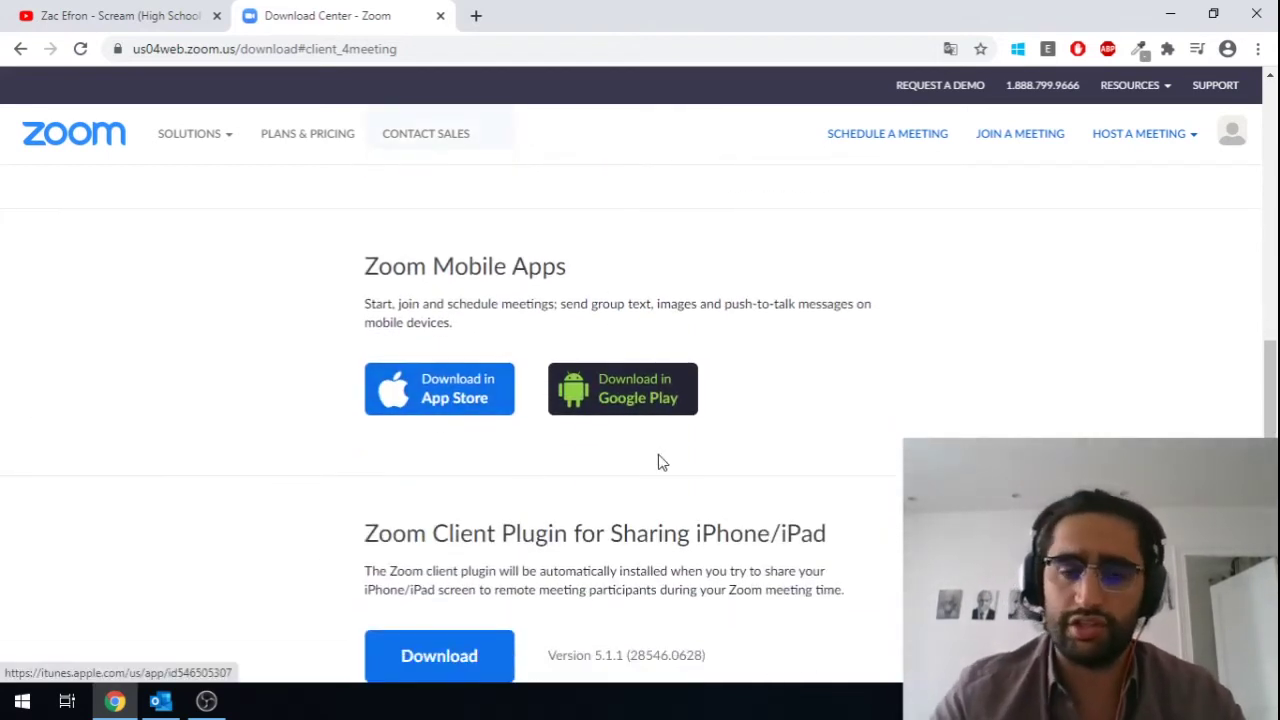
{"action": "scroll", "coordinate": [665, 463], "scroll_direction": "down", "scroll_amount": 1}
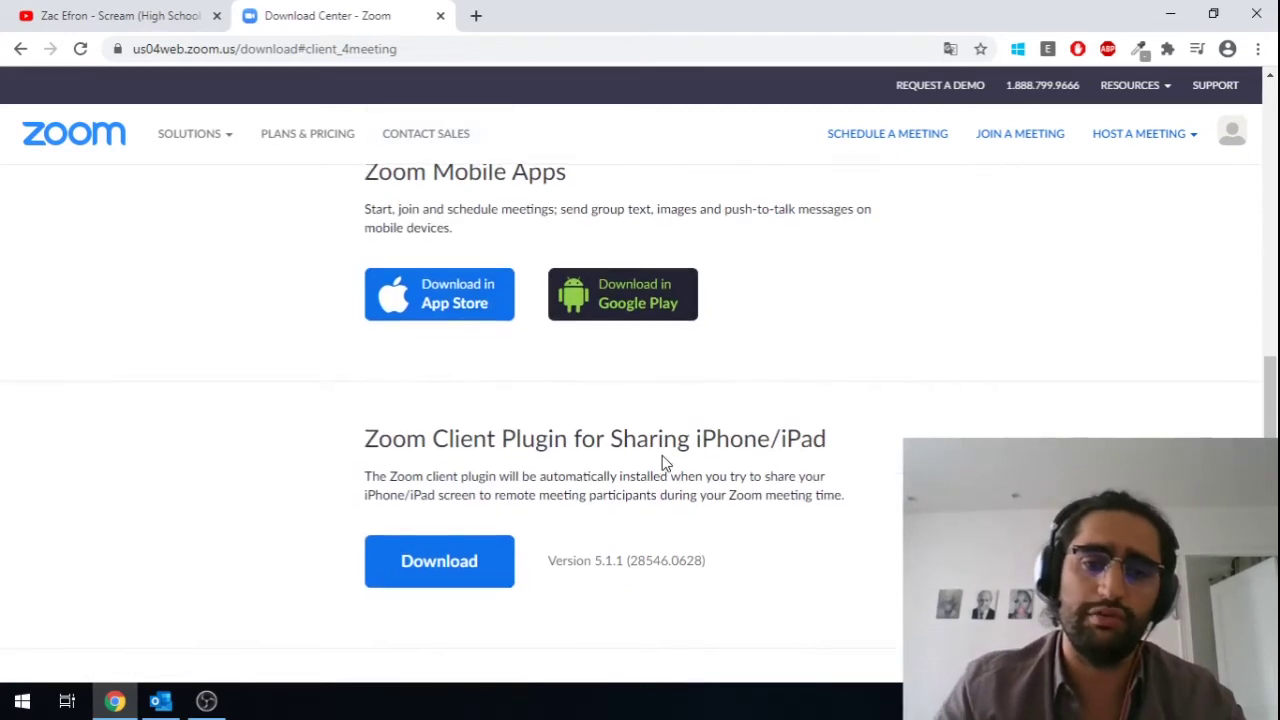
{"action": "scroll", "coordinate": [665, 463], "scroll_direction": "down", "scroll_amount": 2}
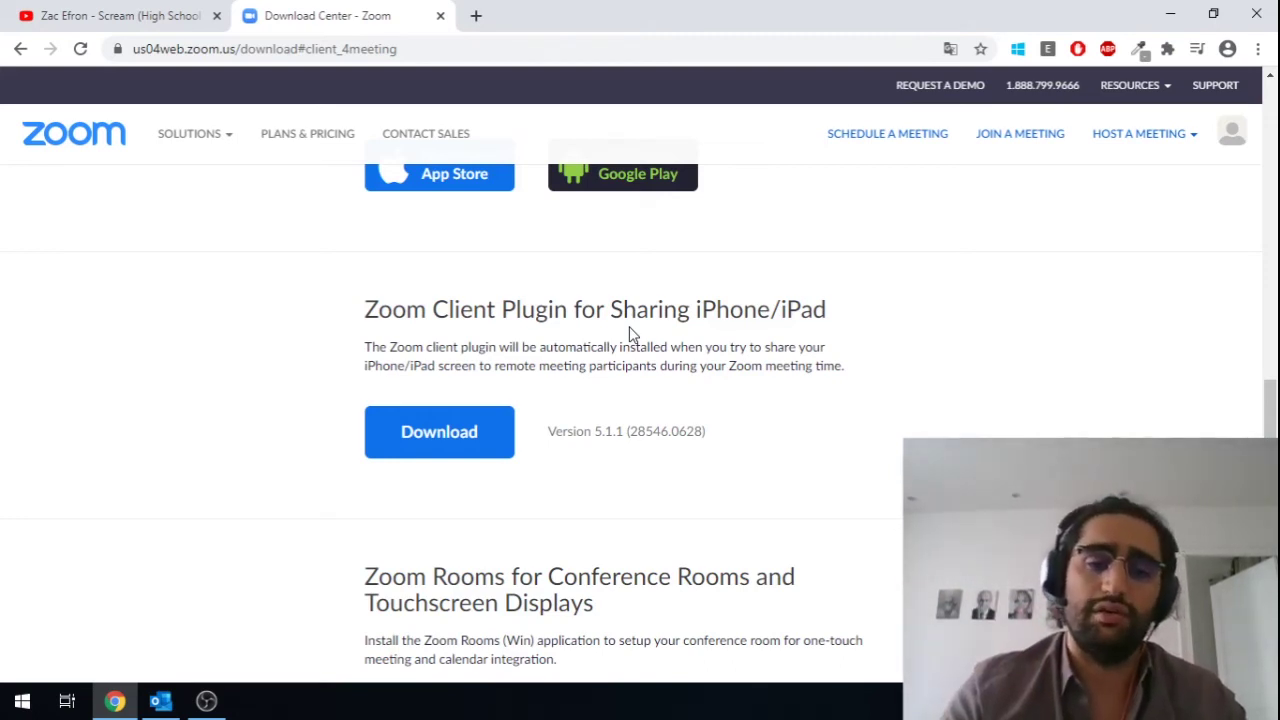
{"action": "scroll", "coordinate": [794, 423], "scroll_direction": "down", "scroll_amount": 1}
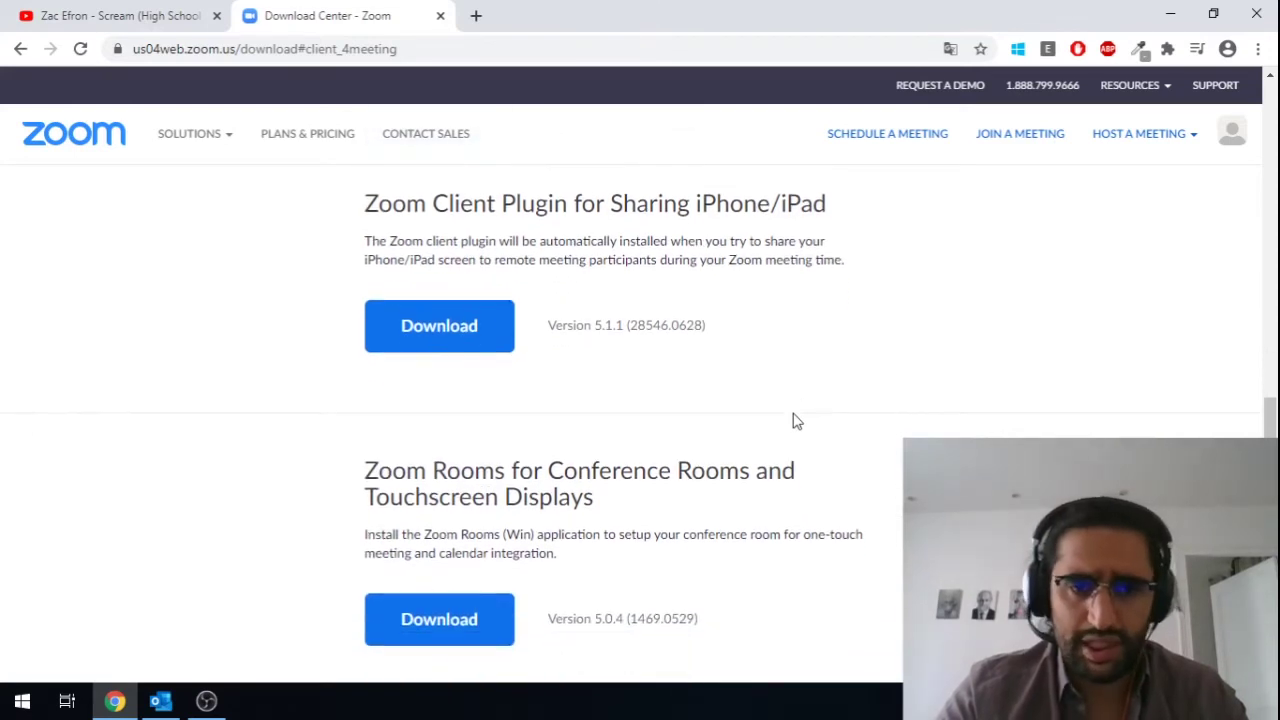
{"action": "scroll", "coordinate": [794, 423], "scroll_direction": "down", "scroll_amount": 1}
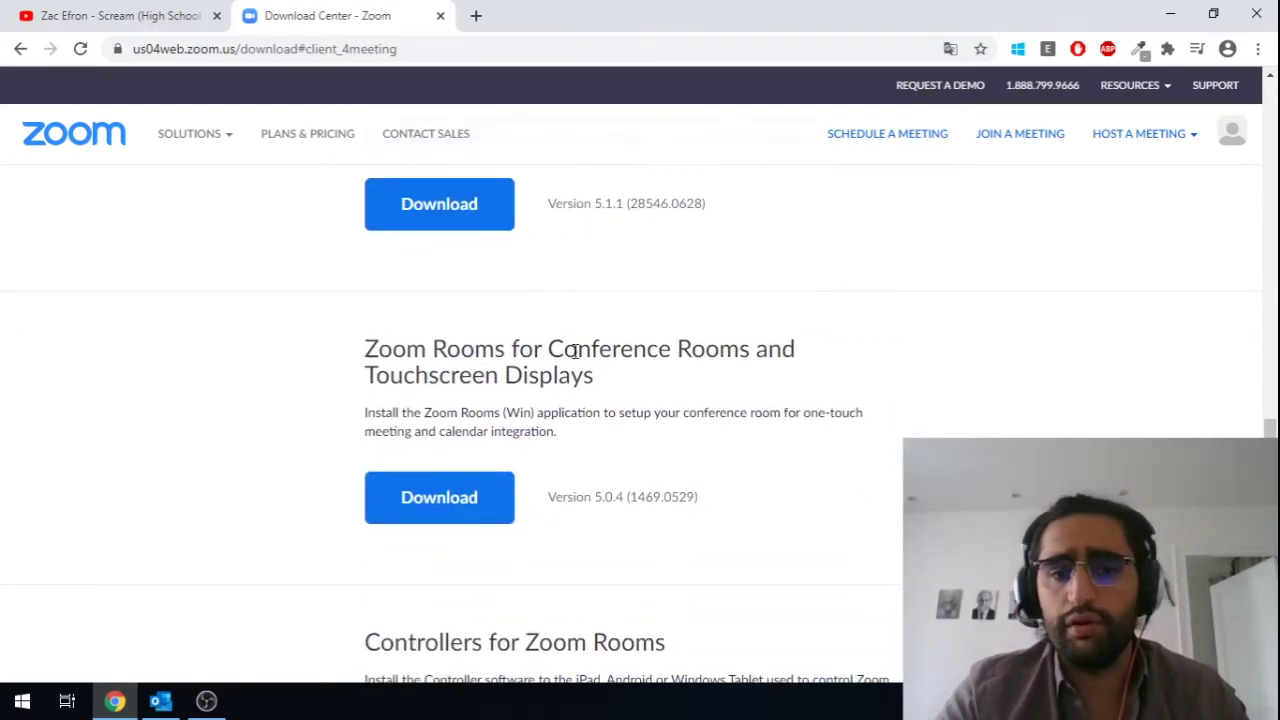
{"action": "scroll", "coordinate": [546, 385], "scroll_direction": "down", "scroll_amount": 1}
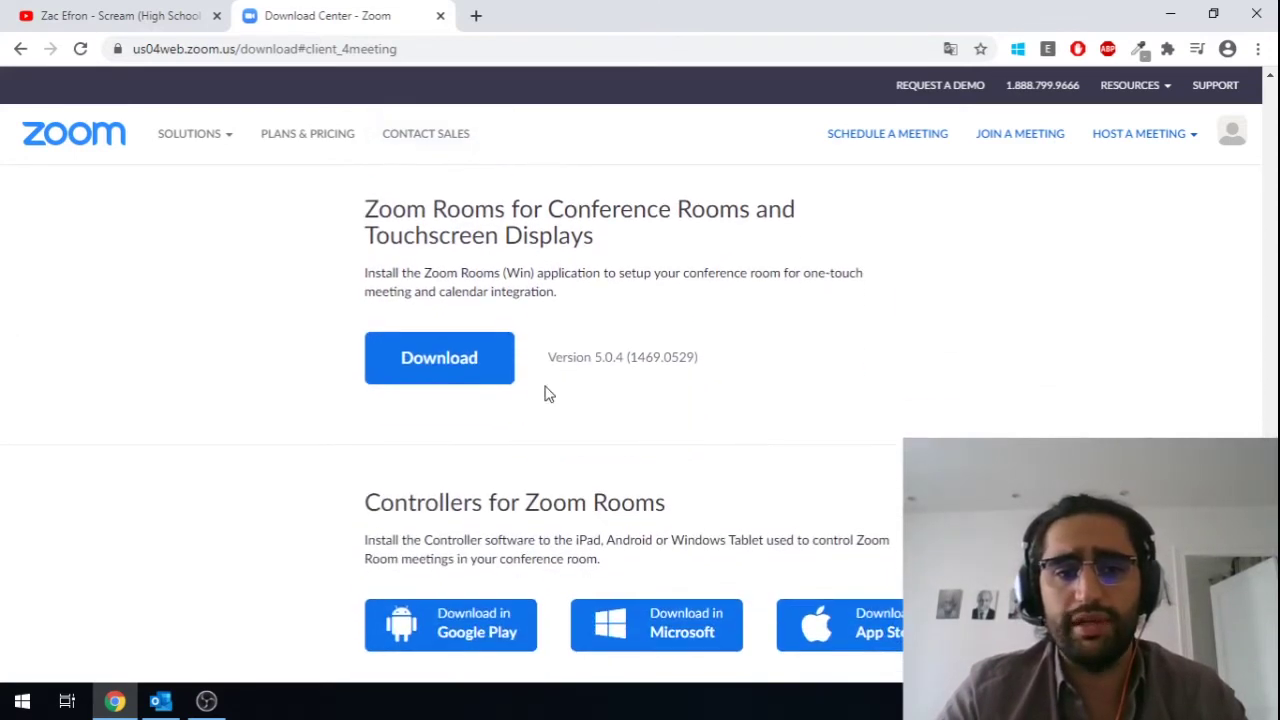
{"action": "scroll", "coordinate": [660, 425], "scroll_direction": "down", "scroll_amount": 1}
{"action": "scroll", "coordinate": [660, 425], "scroll_direction": "down", "scroll_amount": 1}
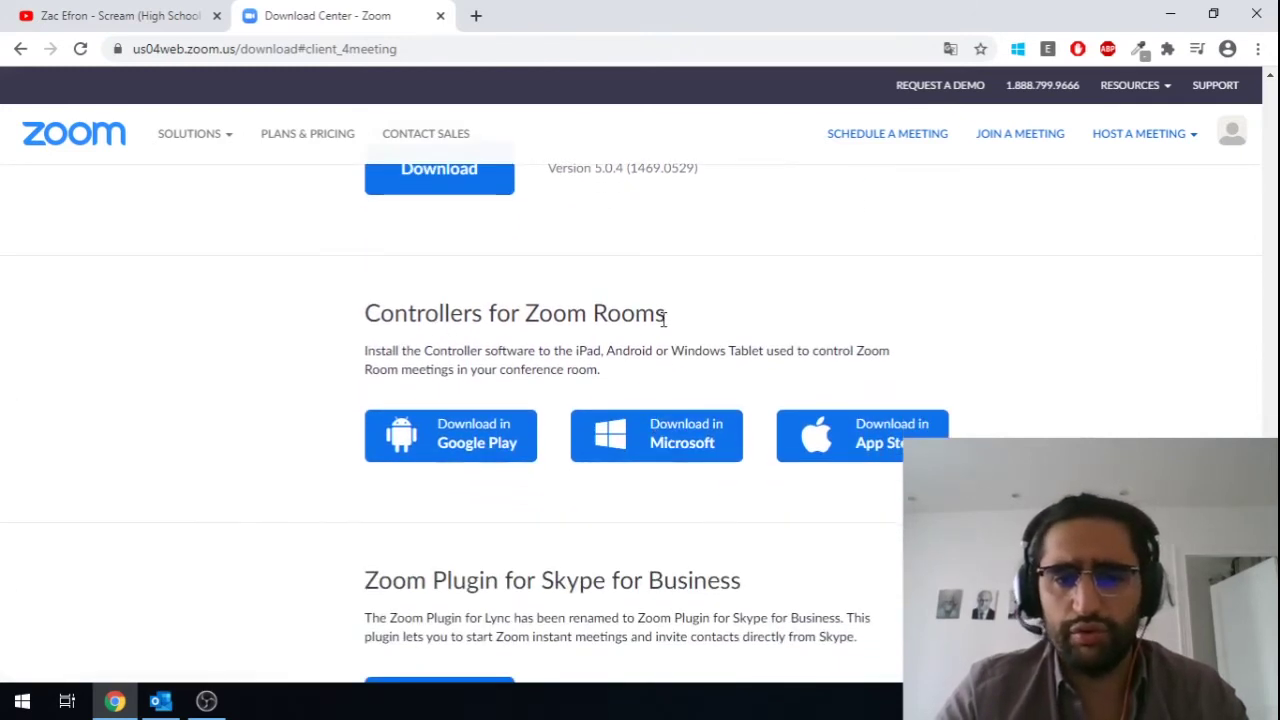
Step: Read the Zoom Plugin for Skype for Business entry and go back to the Zoom Client for Meetings entry
{"action": "scroll", "coordinate": [663, 318], "scroll_direction": "down", "scroll_amount": 2}
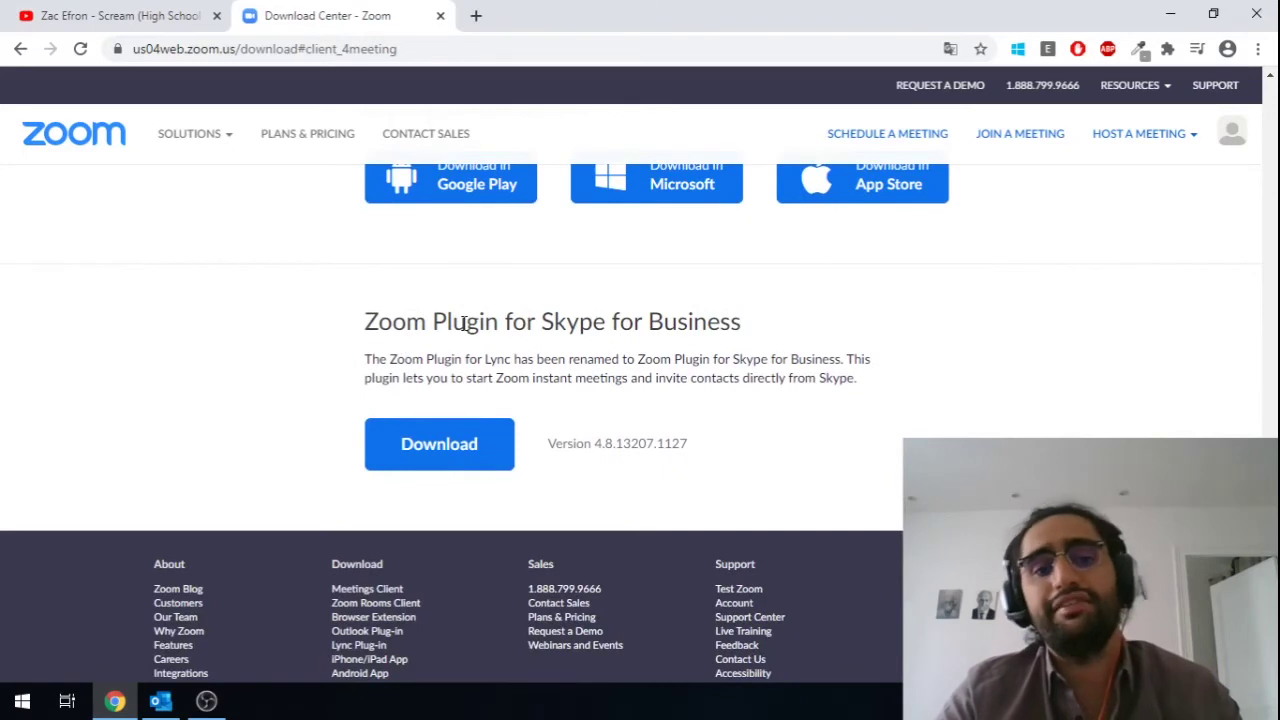
{"action": "left_click_drag", "start_coordinate": [408, 322], "coordinate": [755, 333]}
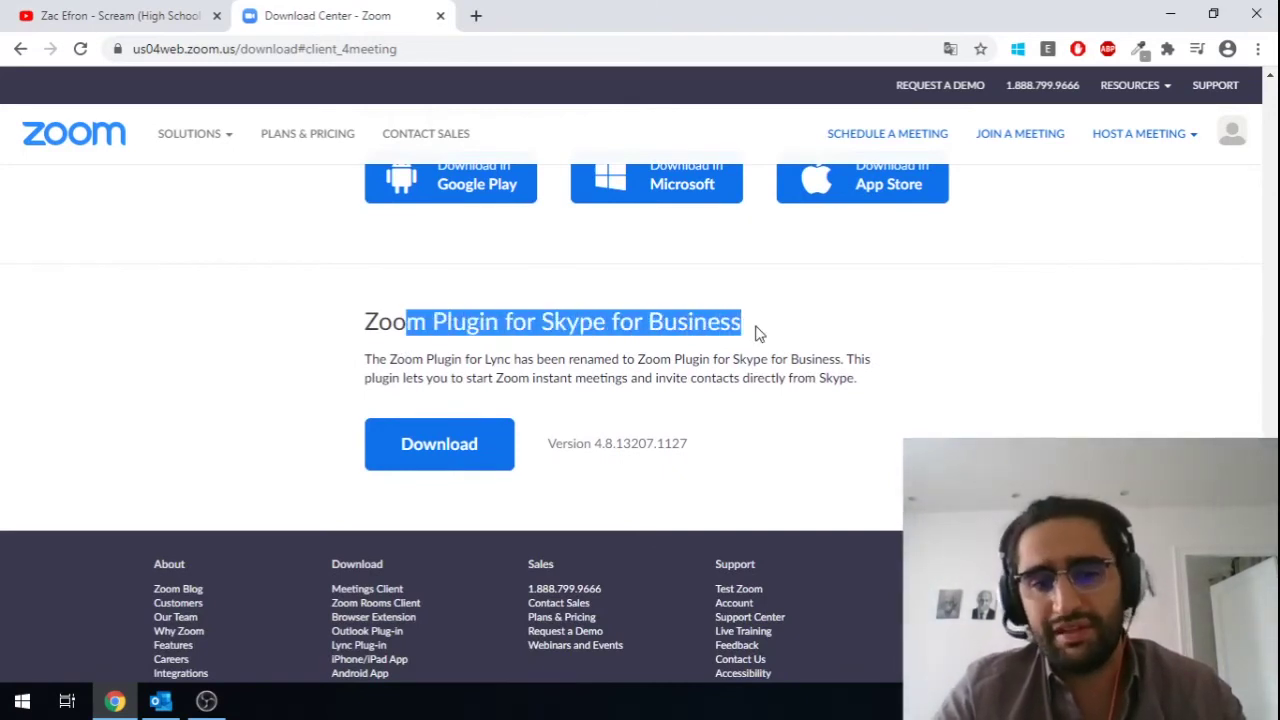
{"action": "left_click", "coordinate": [757, 333]}
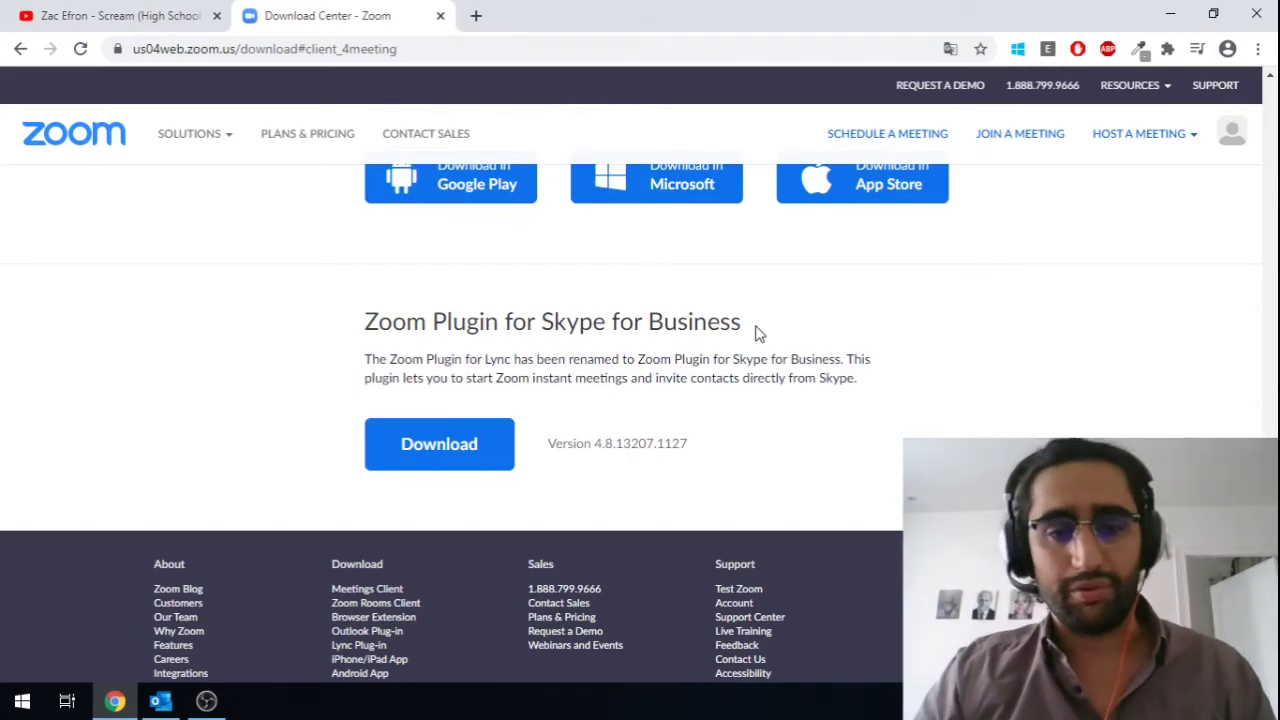
{"action": "scroll", "coordinate": [757, 333], "scroll_direction": "down", "scroll_amount": 2}
{"action": "scroll", "coordinate": [757, 333], "scroll_direction": "up", "scroll_amount": 1}
{"action": "scroll", "coordinate": [757, 333], "scroll_direction": "up", "scroll_amount": 15}
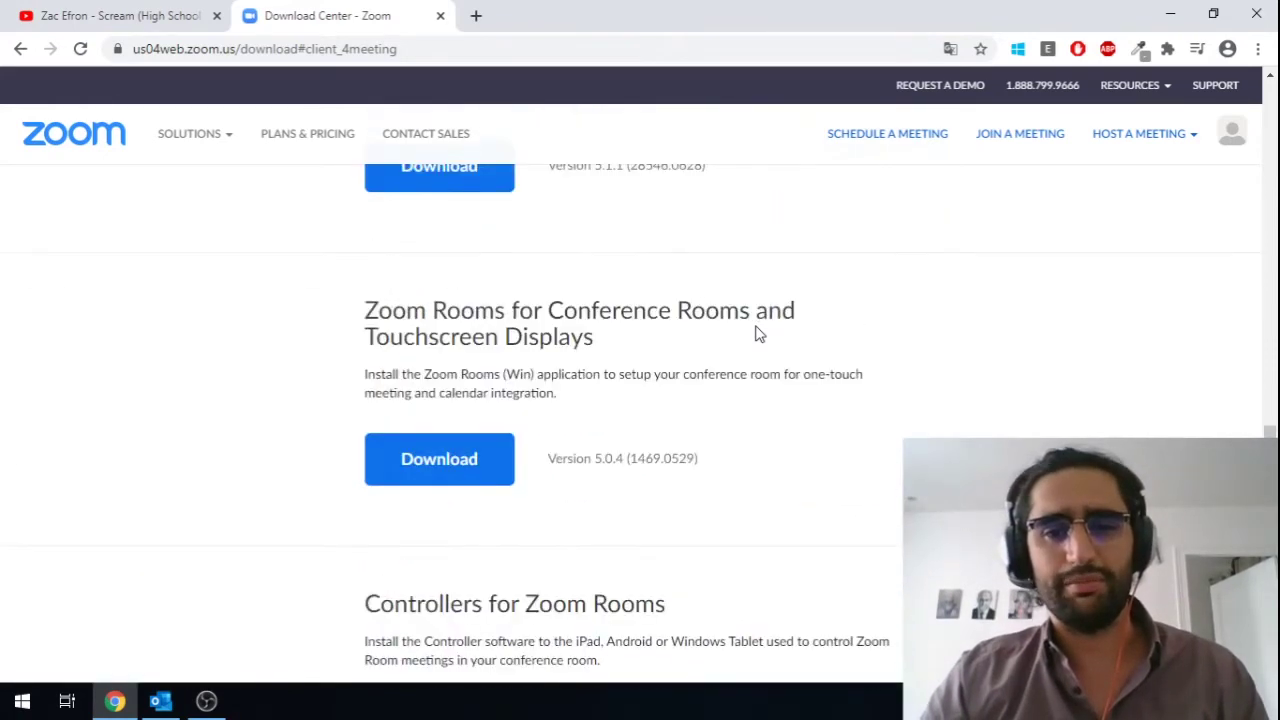
{"action": "scroll", "coordinate": [757, 333], "scroll_direction": "up", "scroll_amount": 1}
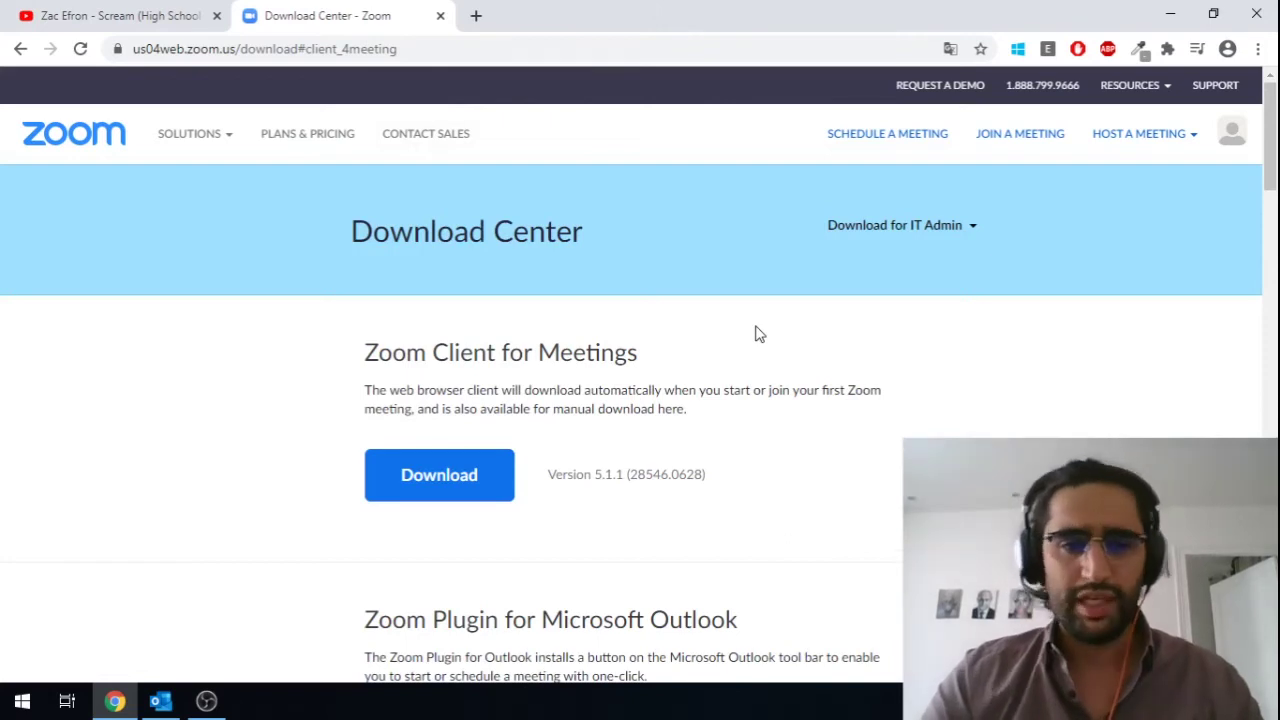
Step: Launch the Zoom desktop app, look over its Join a meeting screen, and close it
{"action": "left_click", "coordinate": [480, 473]}
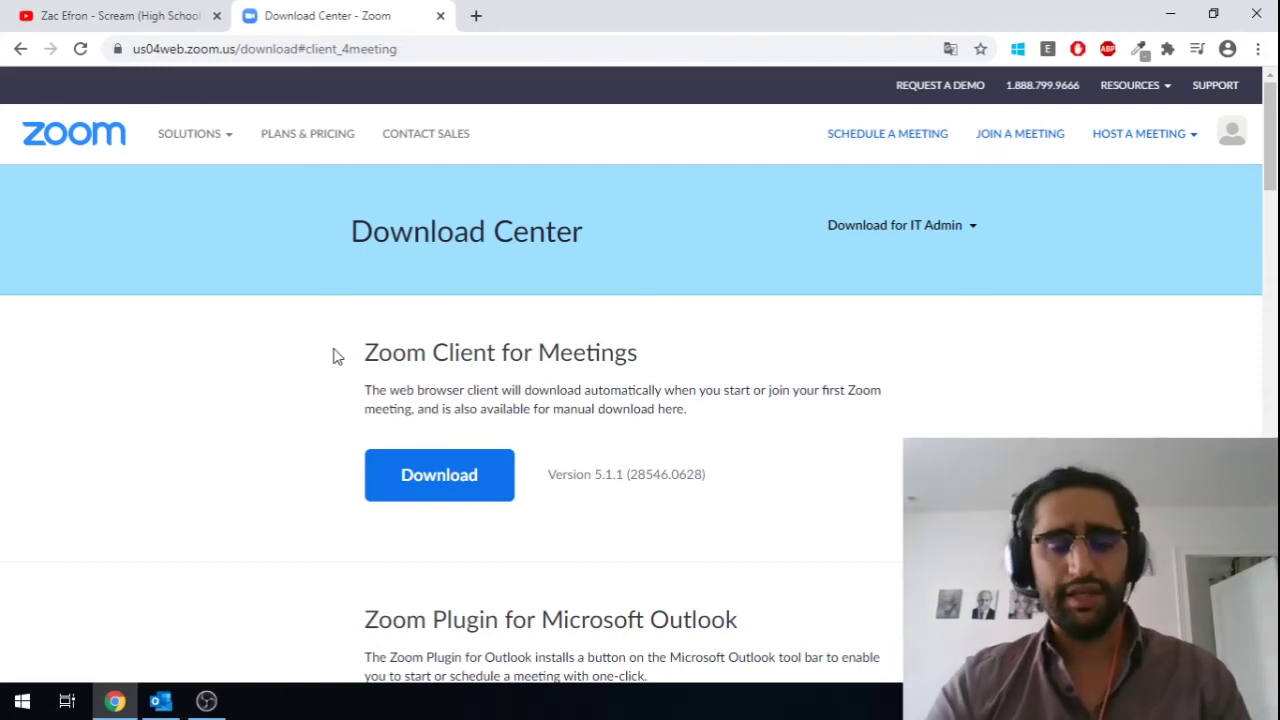
{"action": "left_click", "coordinate": [8, 711]}
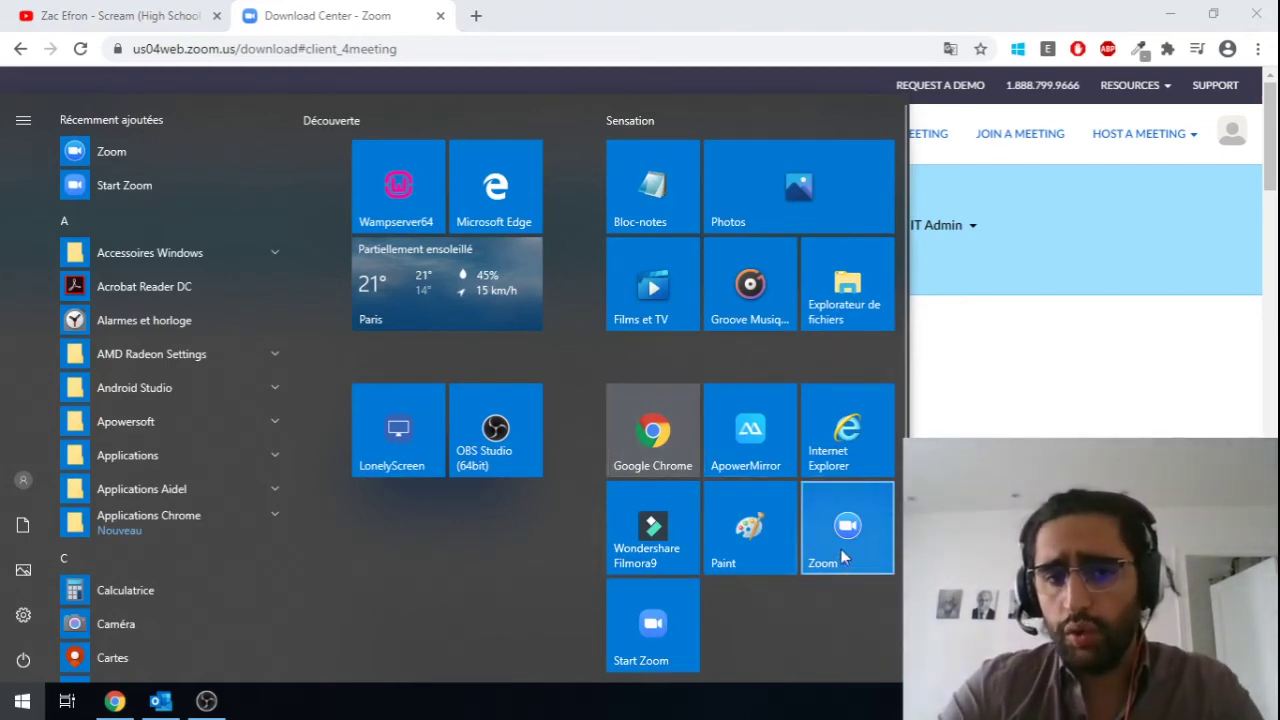
{"action": "left_click", "coordinate": [843, 567]}
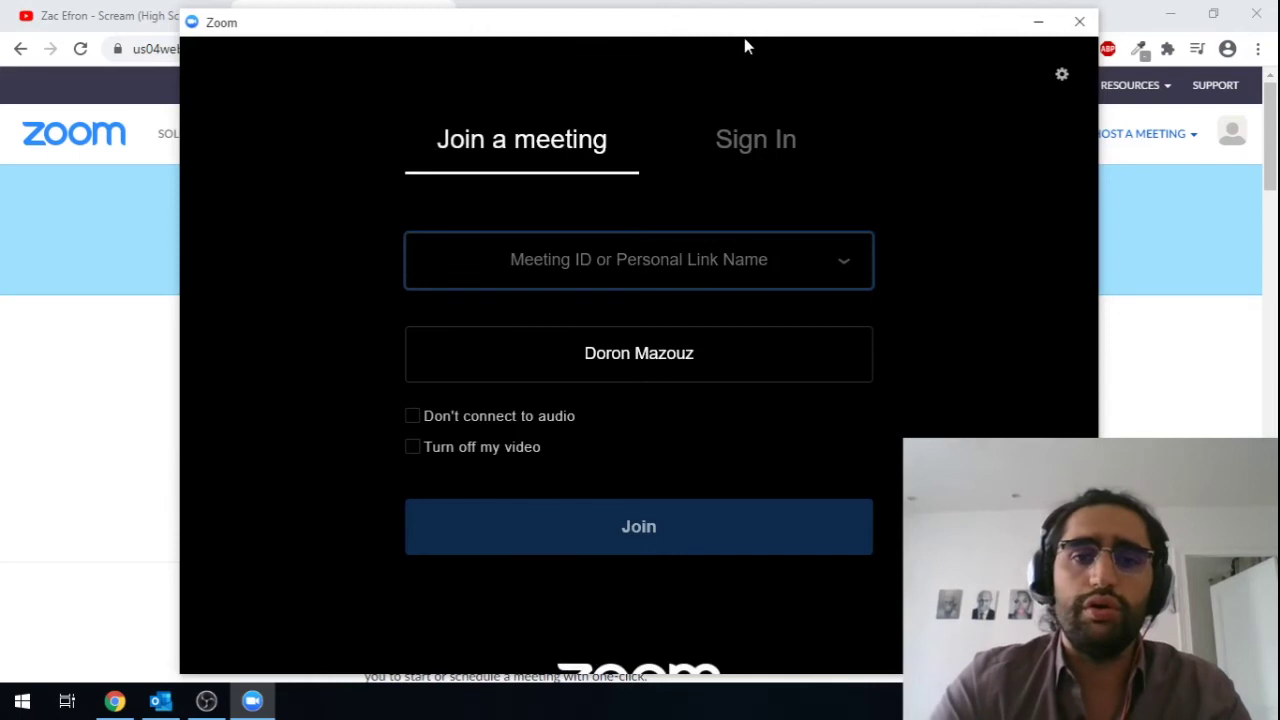
{"action": "left_click_drag", "start_coordinate": [740, 30], "coordinate": [744, 7]}
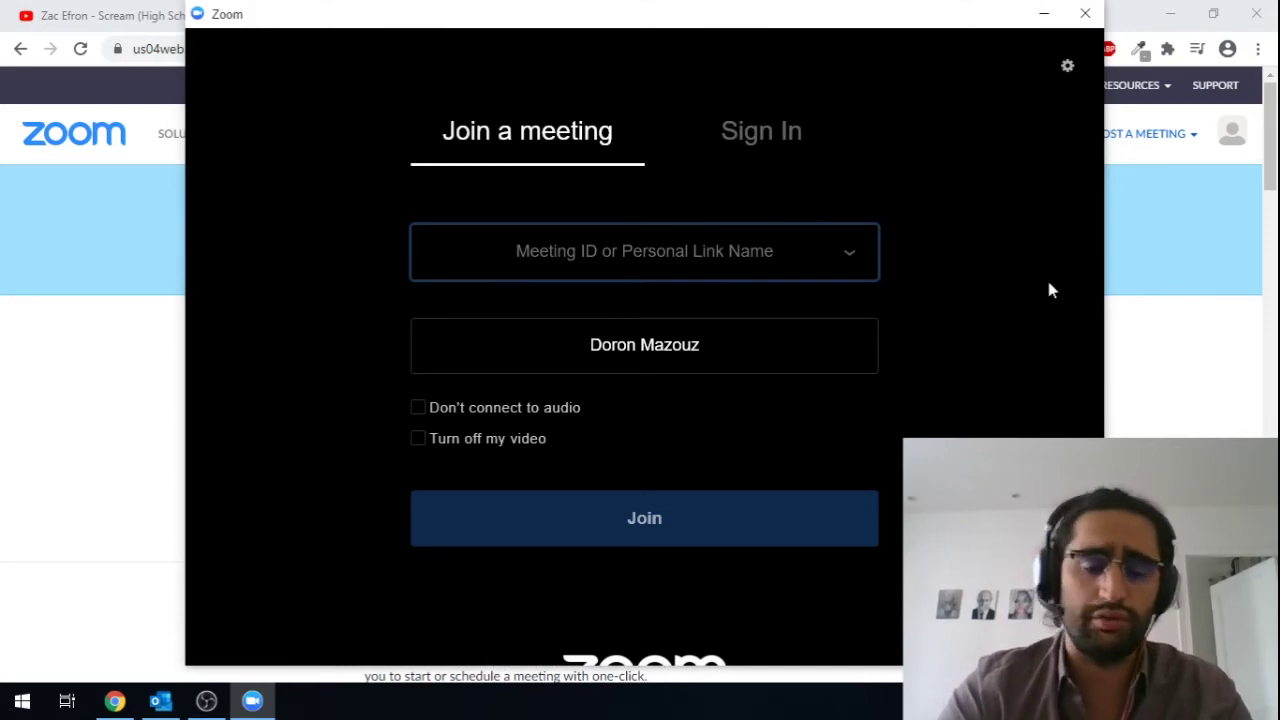
{"action": "left_click", "coordinate": [1086, 24]}
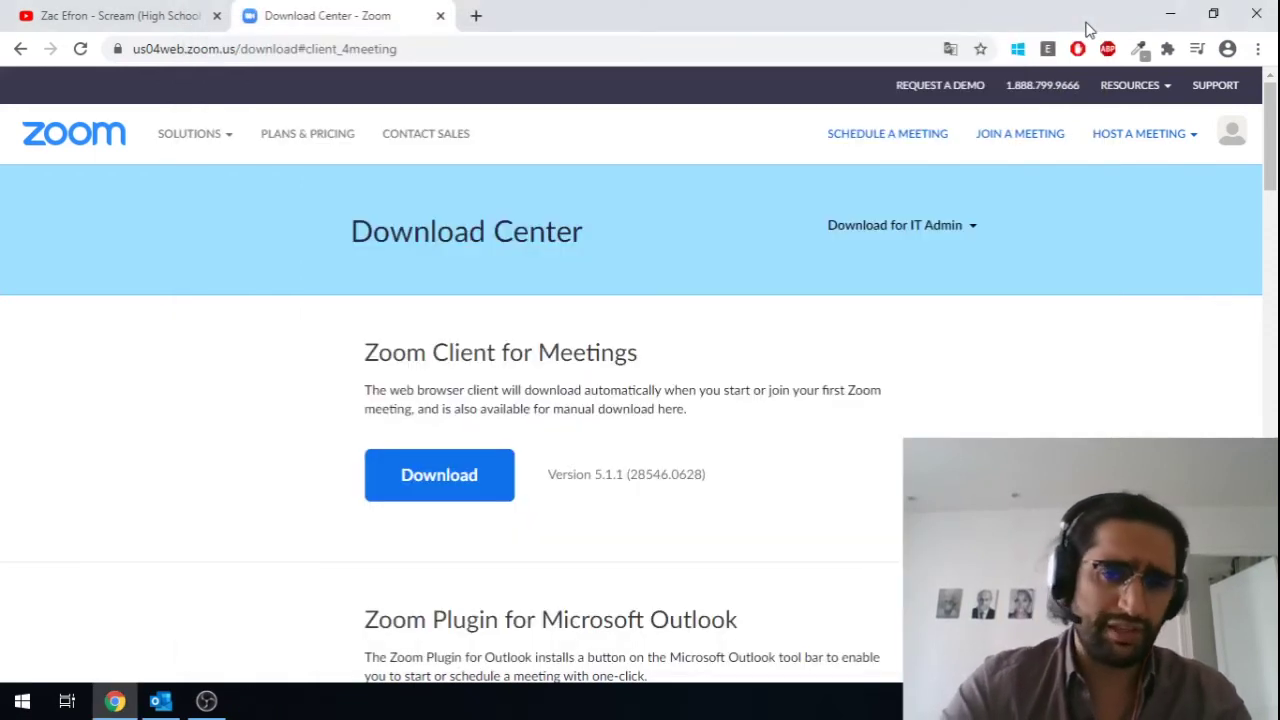
Step: Launch the desktop client through Start Zoom and open its settings
{"action": "left_click", "coordinate": [18, 704]}
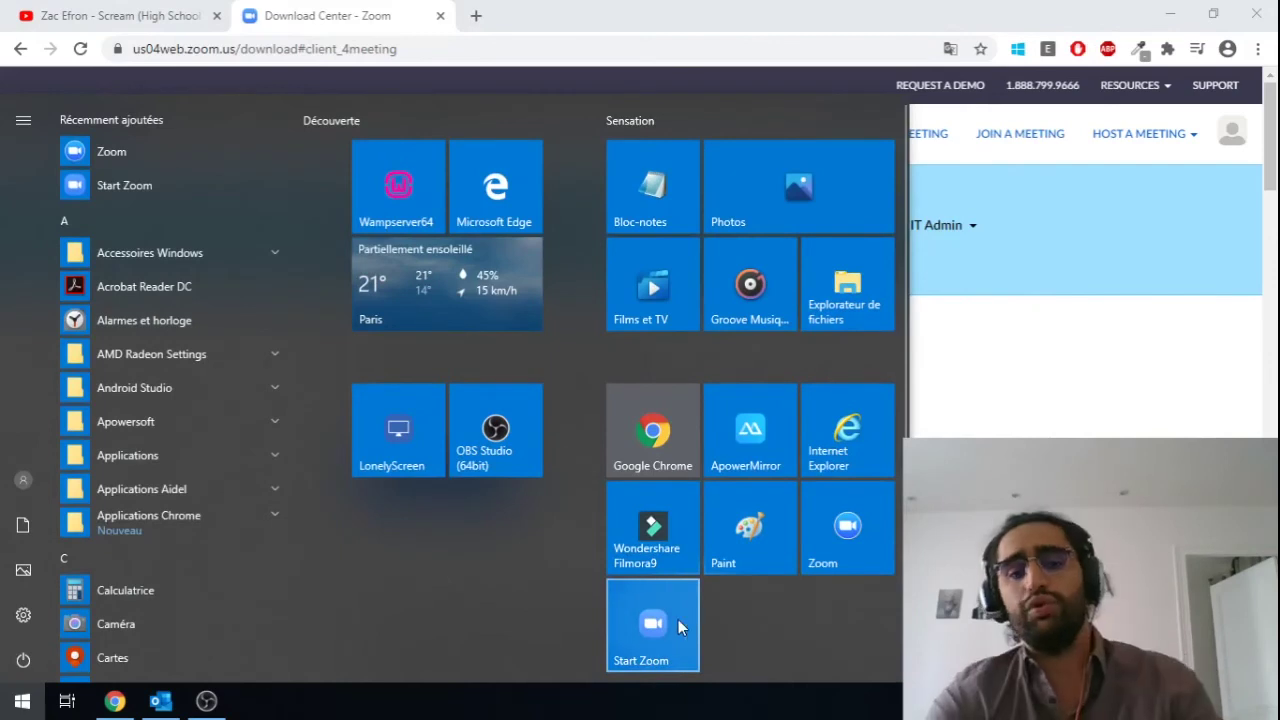
{"action": "left_click", "coordinate": [678, 622]}
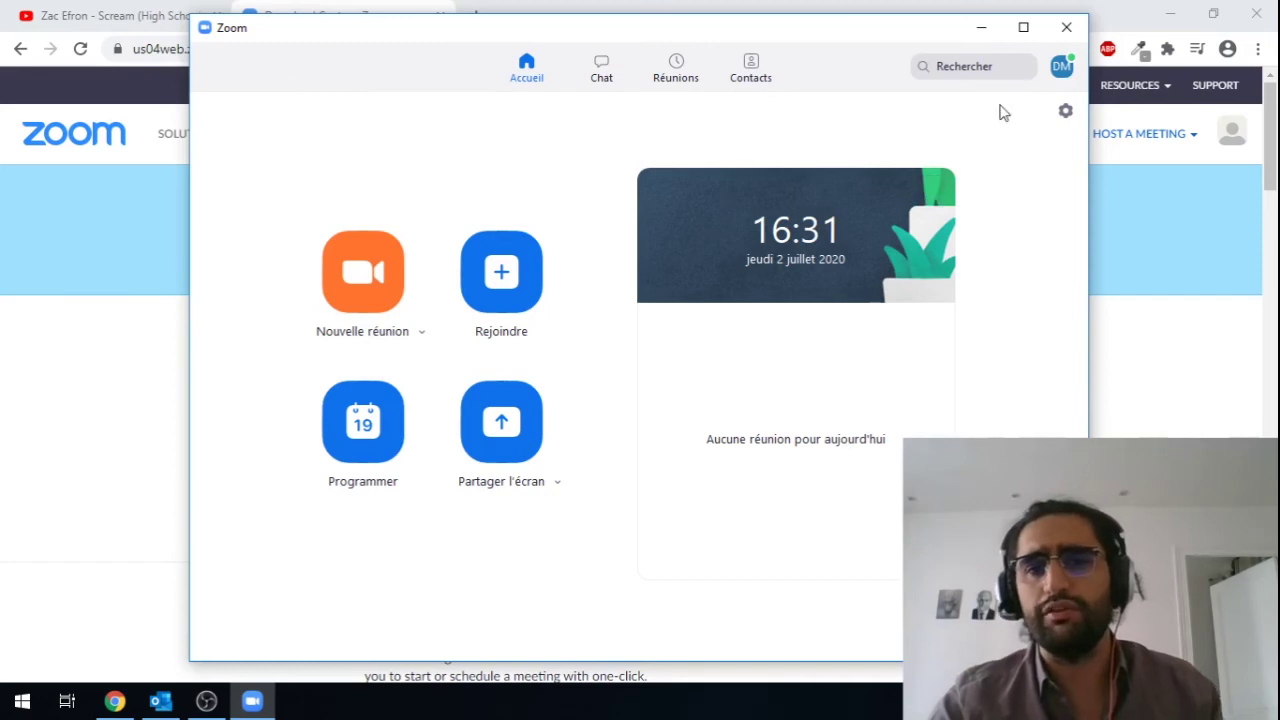
{"action": "left_click", "coordinate": [1065, 111]}
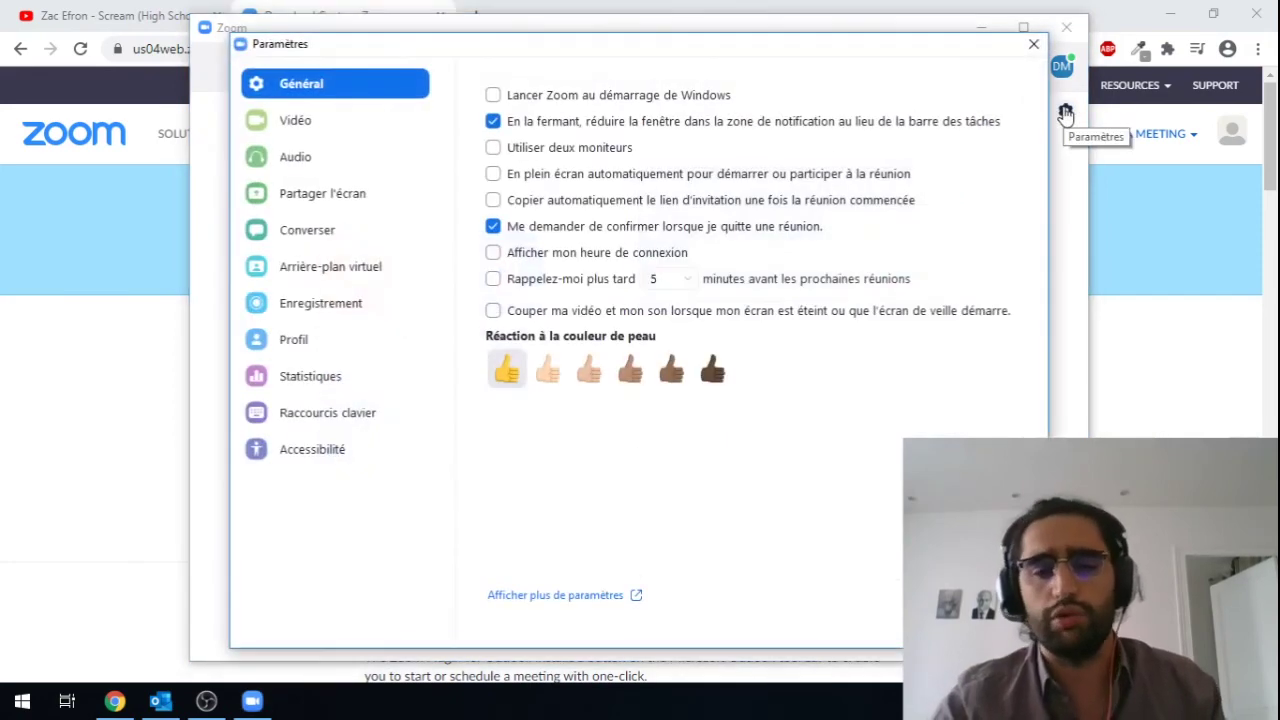
Step: Examine the screen sharing, chat, virtual background and video settings, and close the settings and the Zoom client
{"action": "left_click", "coordinate": [313, 201]}
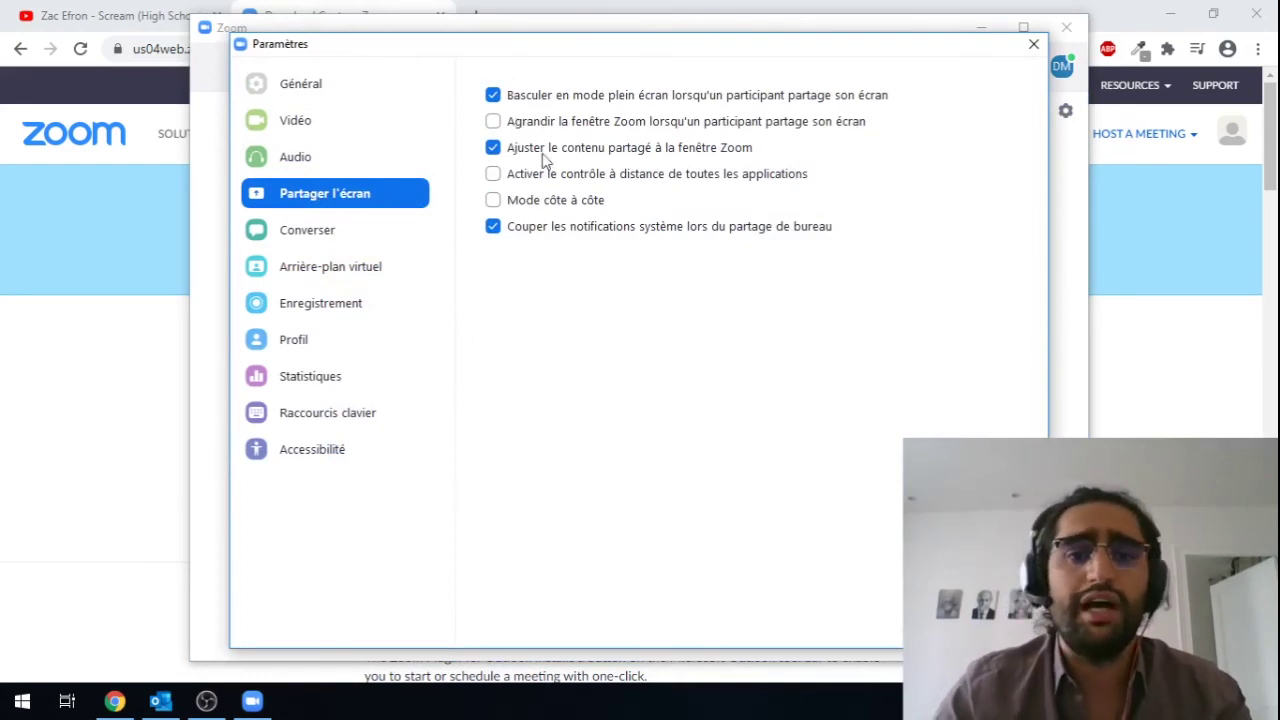
{"action": "left_click", "coordinate": [296, 242]}
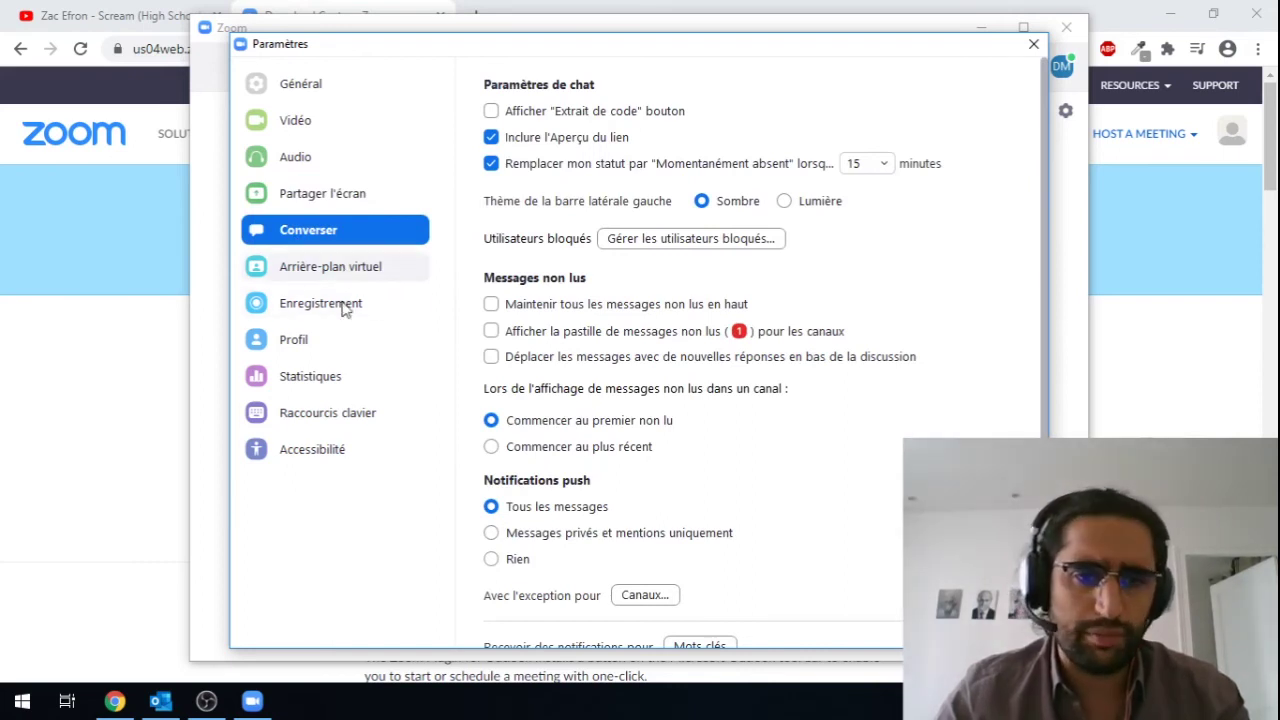
{"action": "left_click", "coordinate": [325, 267]}
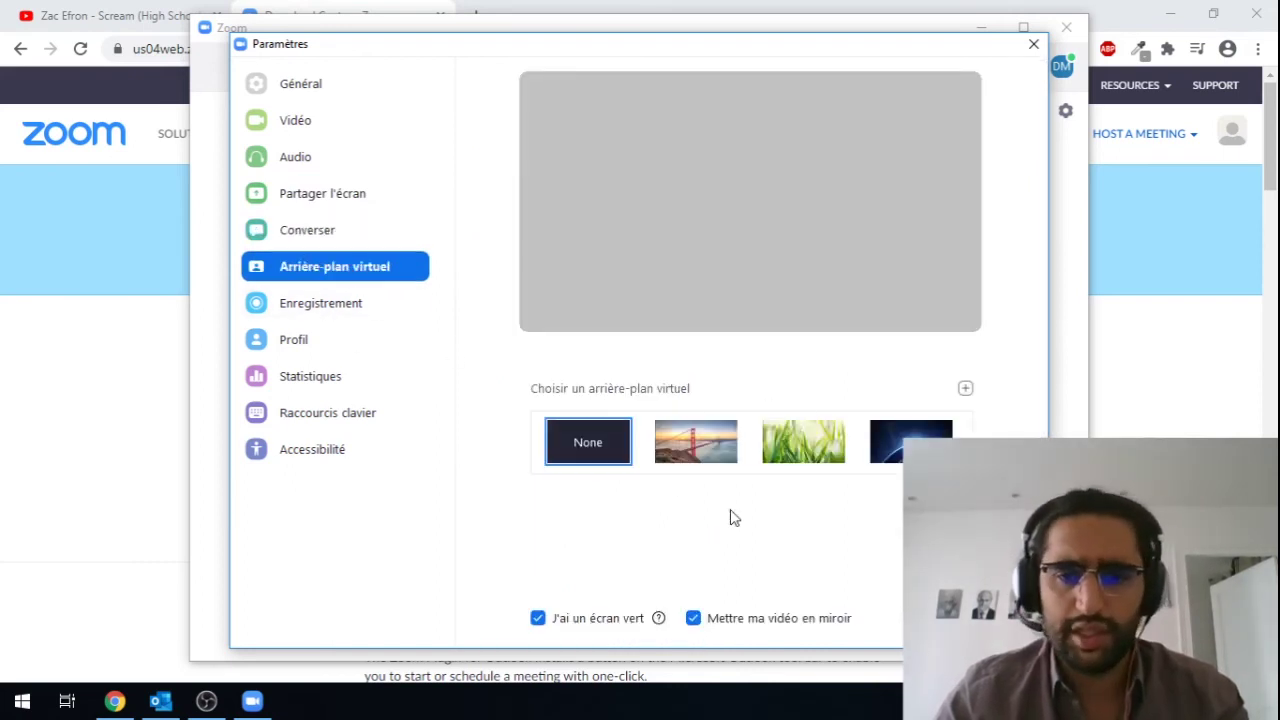
{"action": "left_click", "coordinate": [305, 125]}
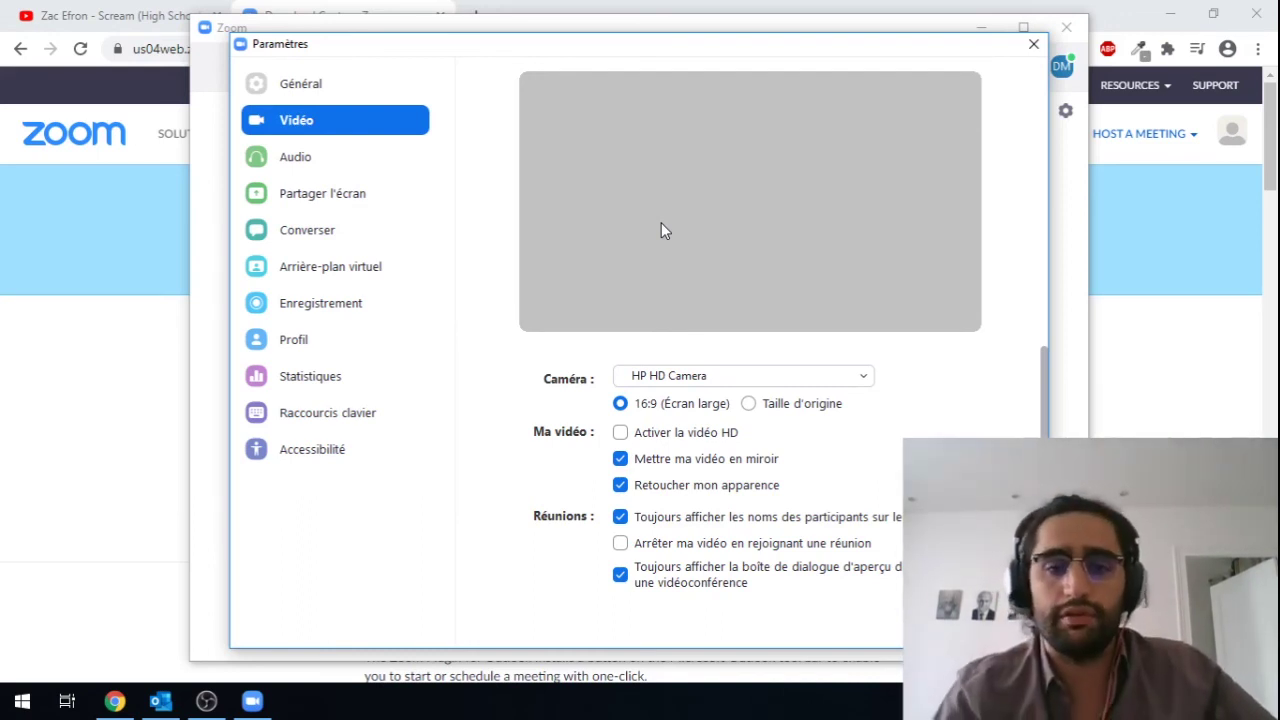
{"action": "left_click", "coordinate": [1033, 44]}
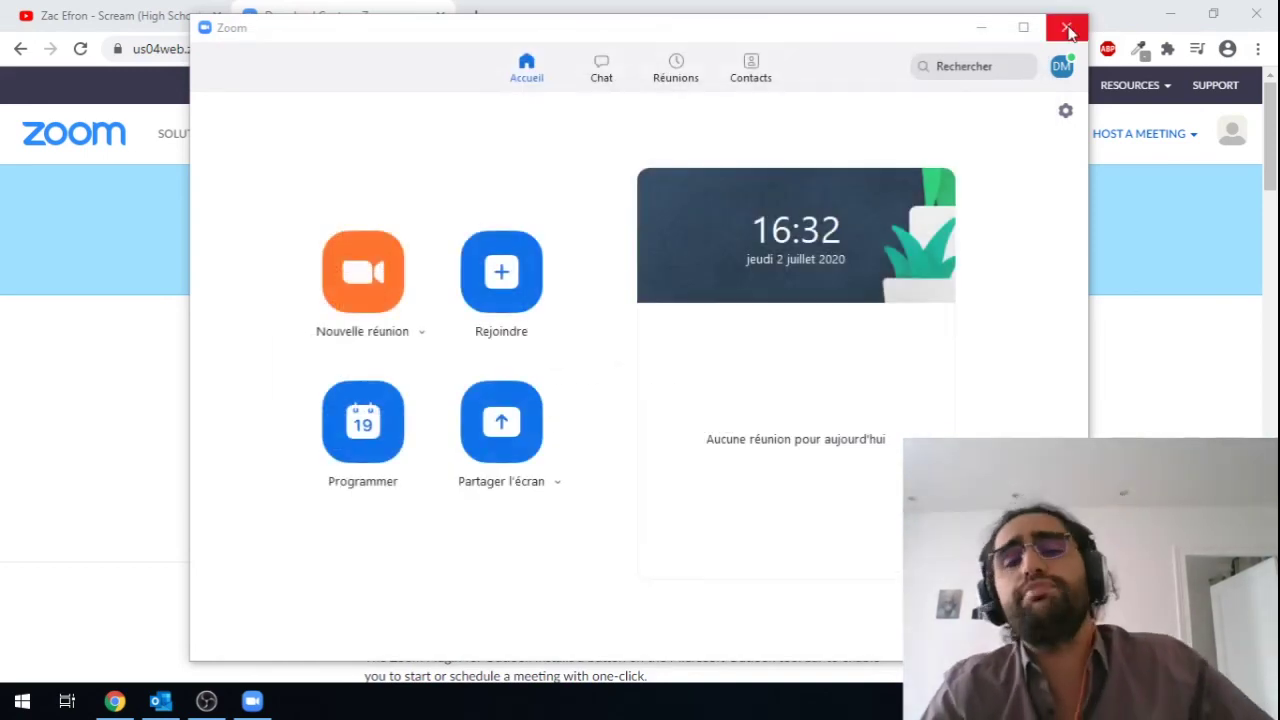
{"action": "left_click", "coordinate": [1067, 28]}
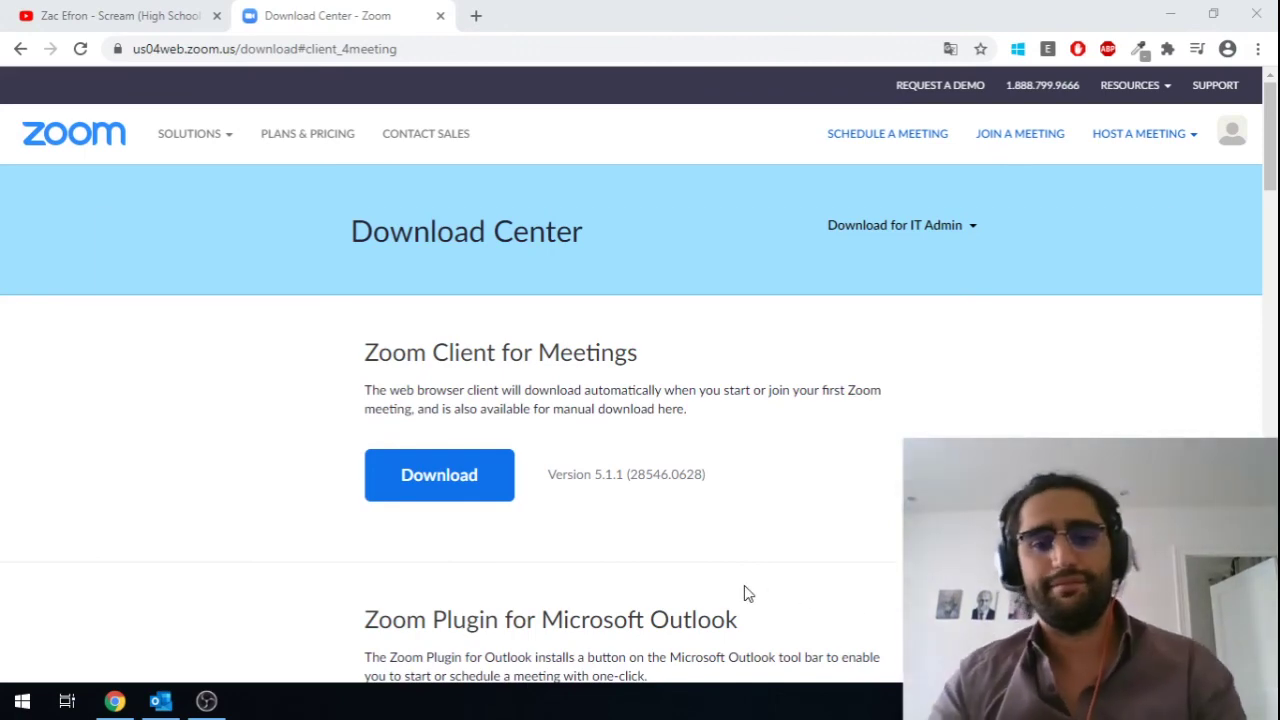
Step: Bring up the open windows to switch away from the Download Center
{"action": "key", "text": "alt+Tab"}
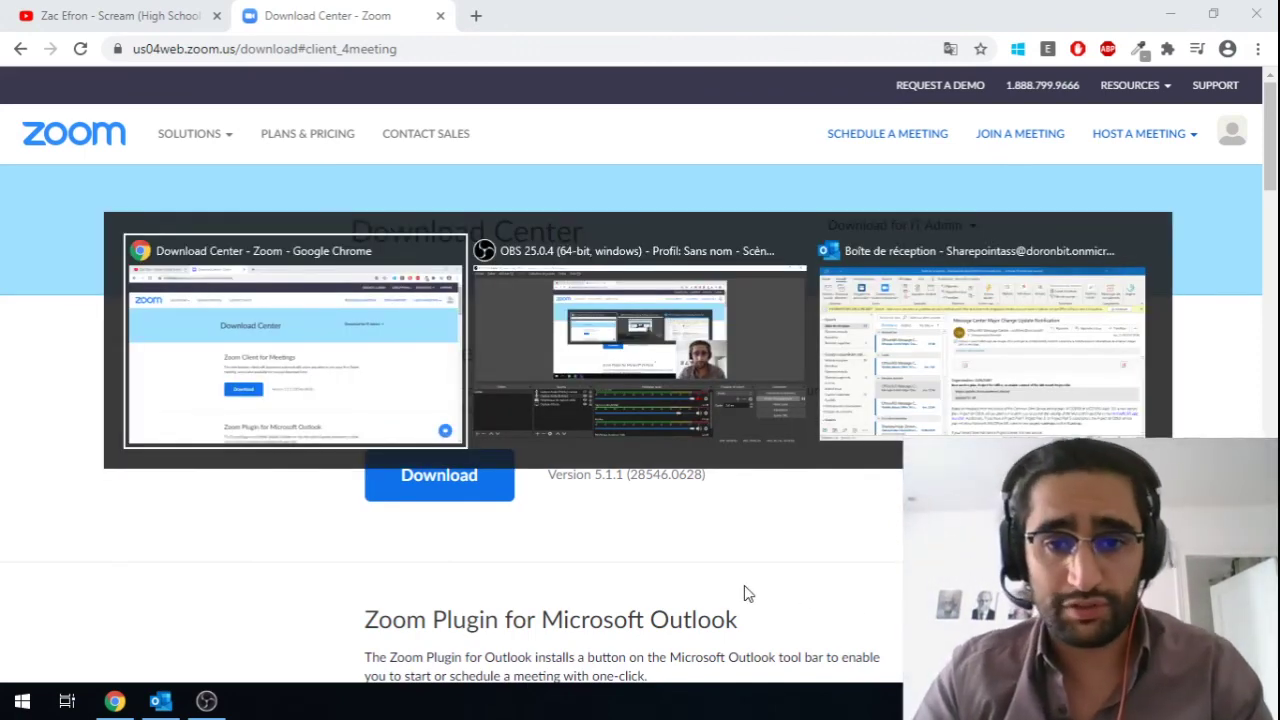